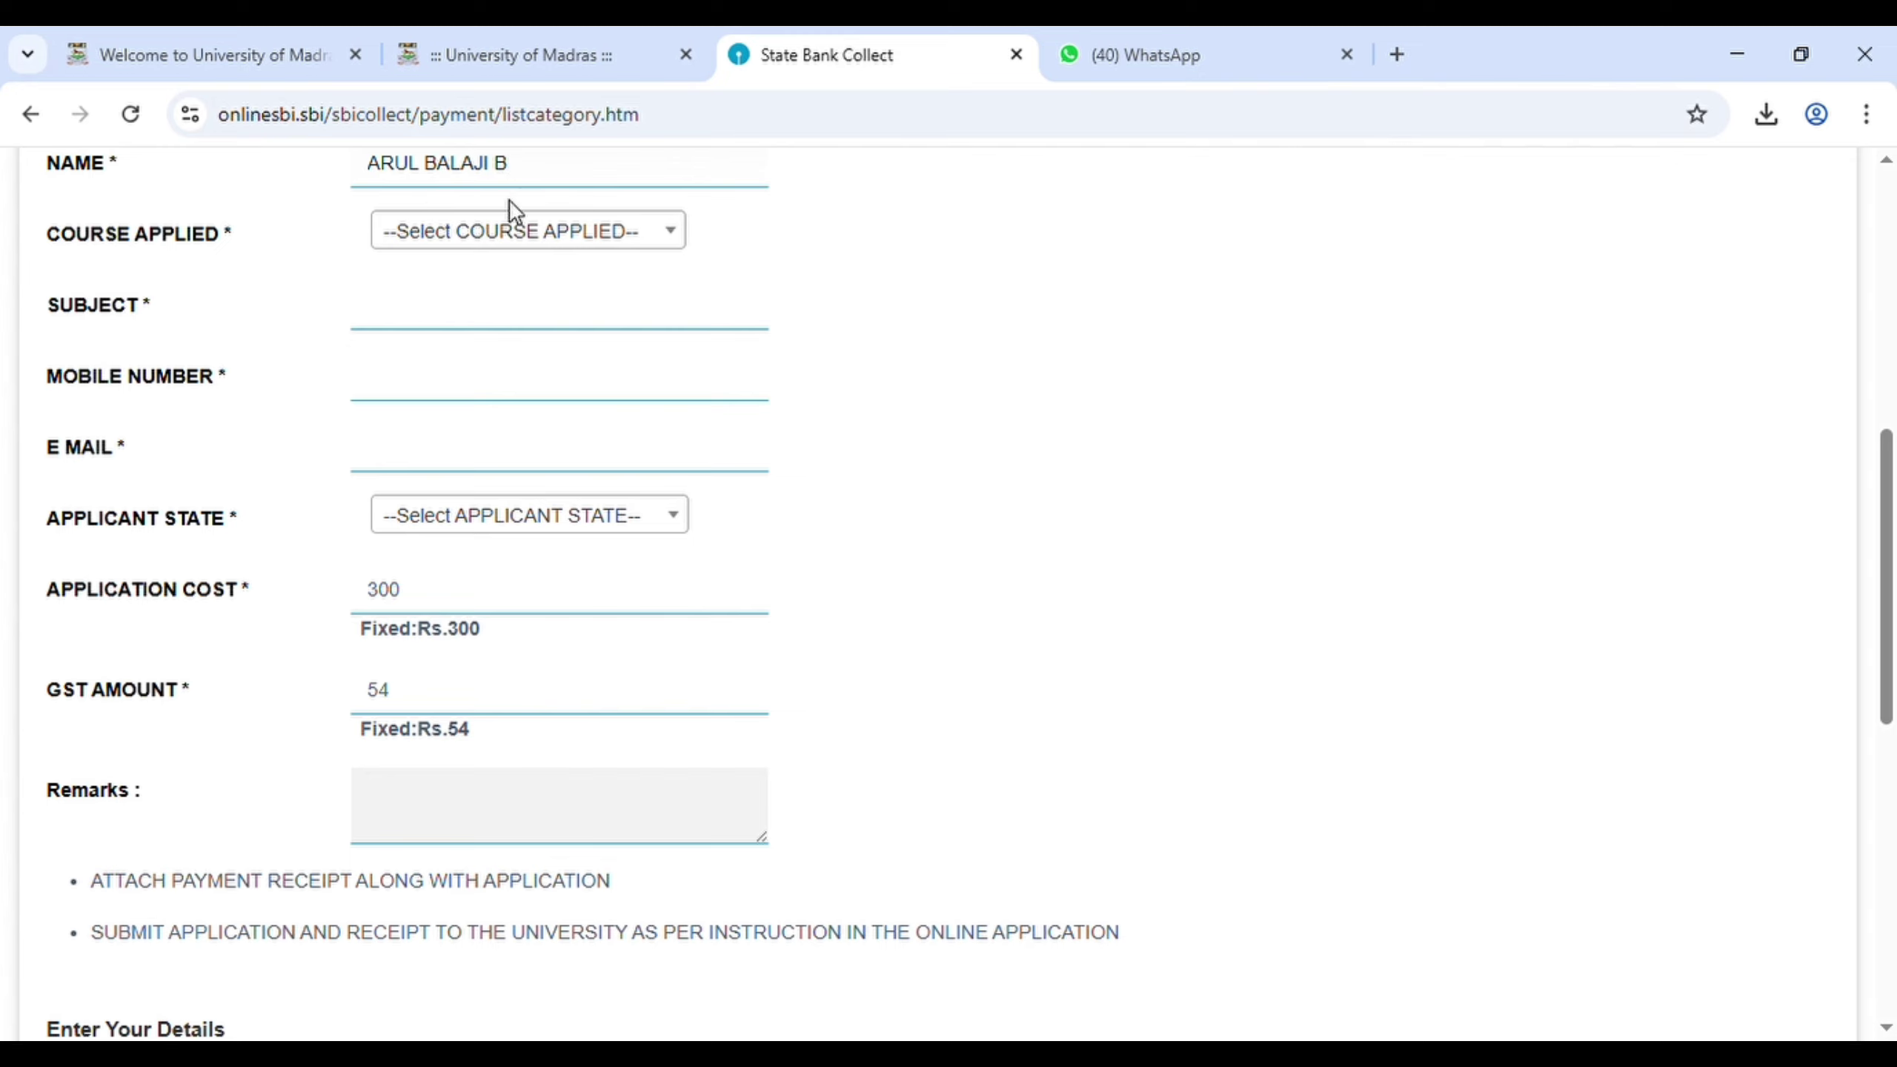
Set the course applied to M.COM and the subject to International business and finance, and fill in the applicant's mobile number
click(521, 232)
click(475, 419)
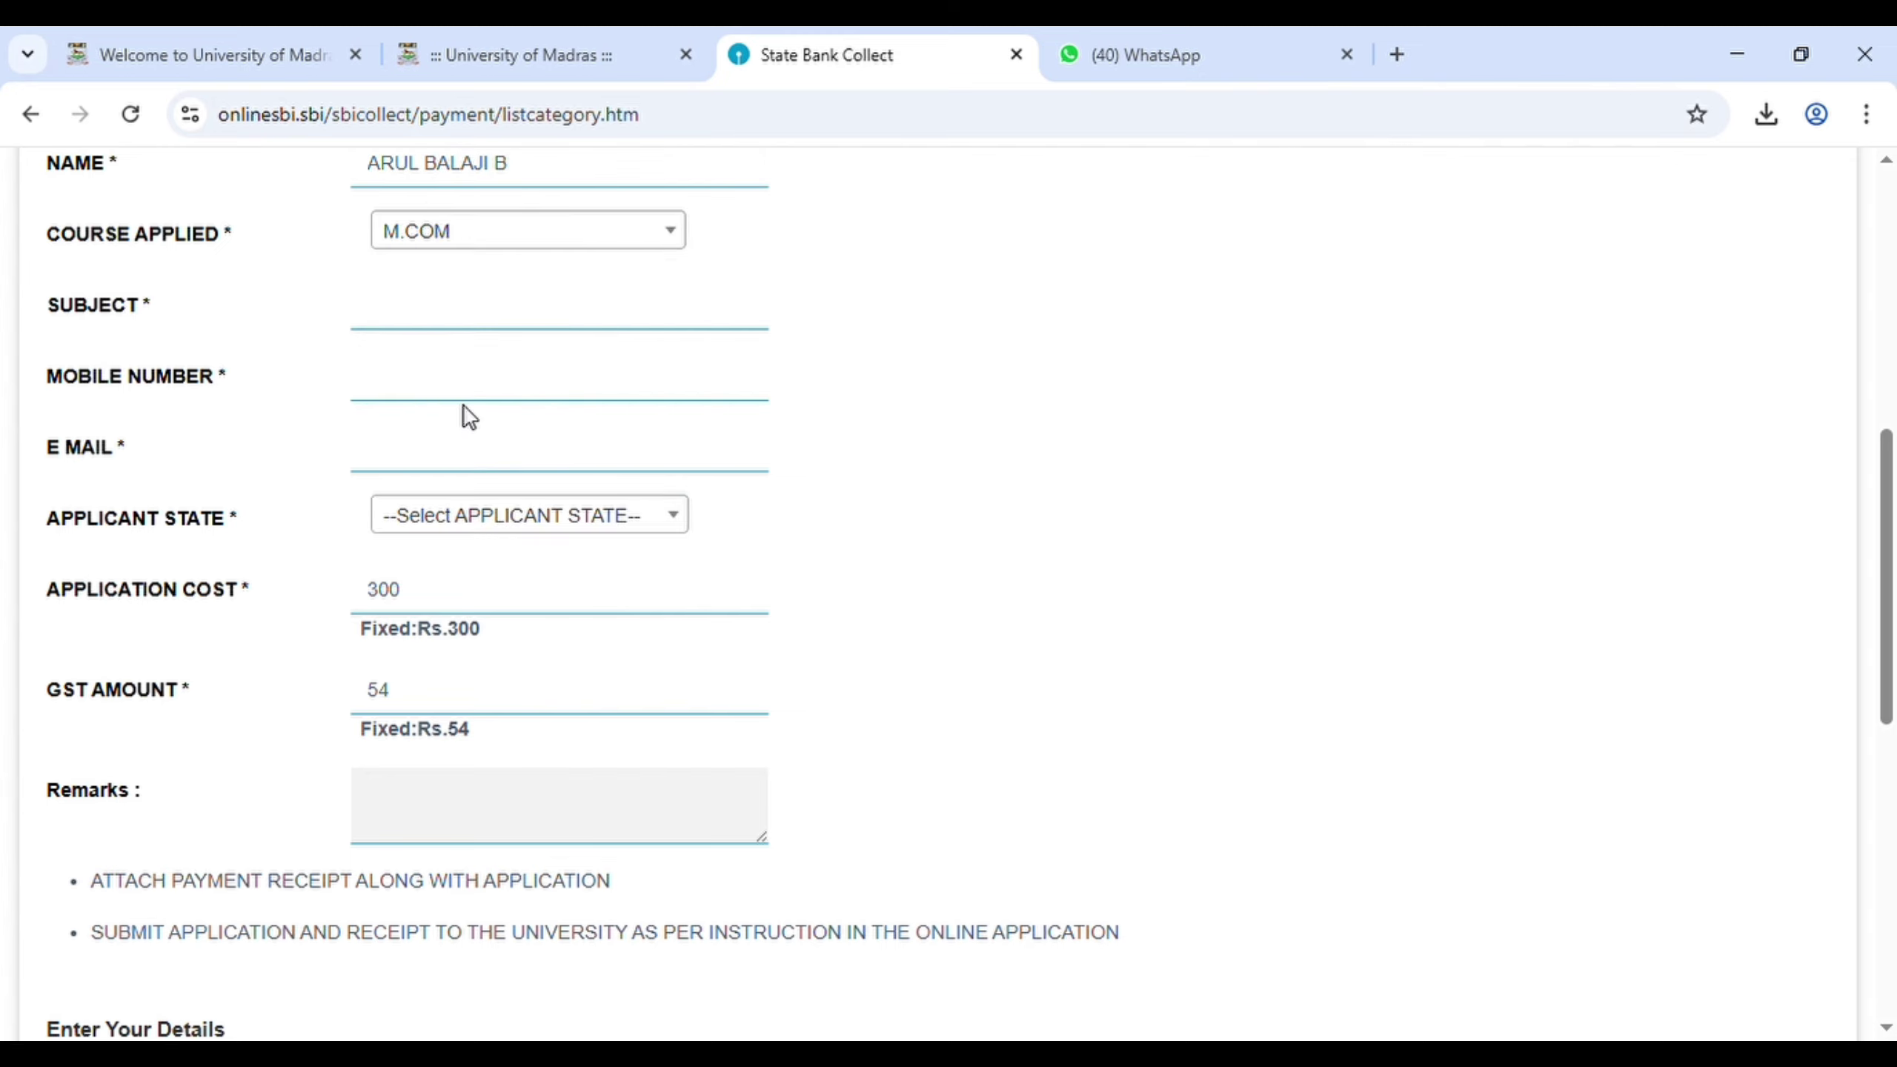
click(456, 332)
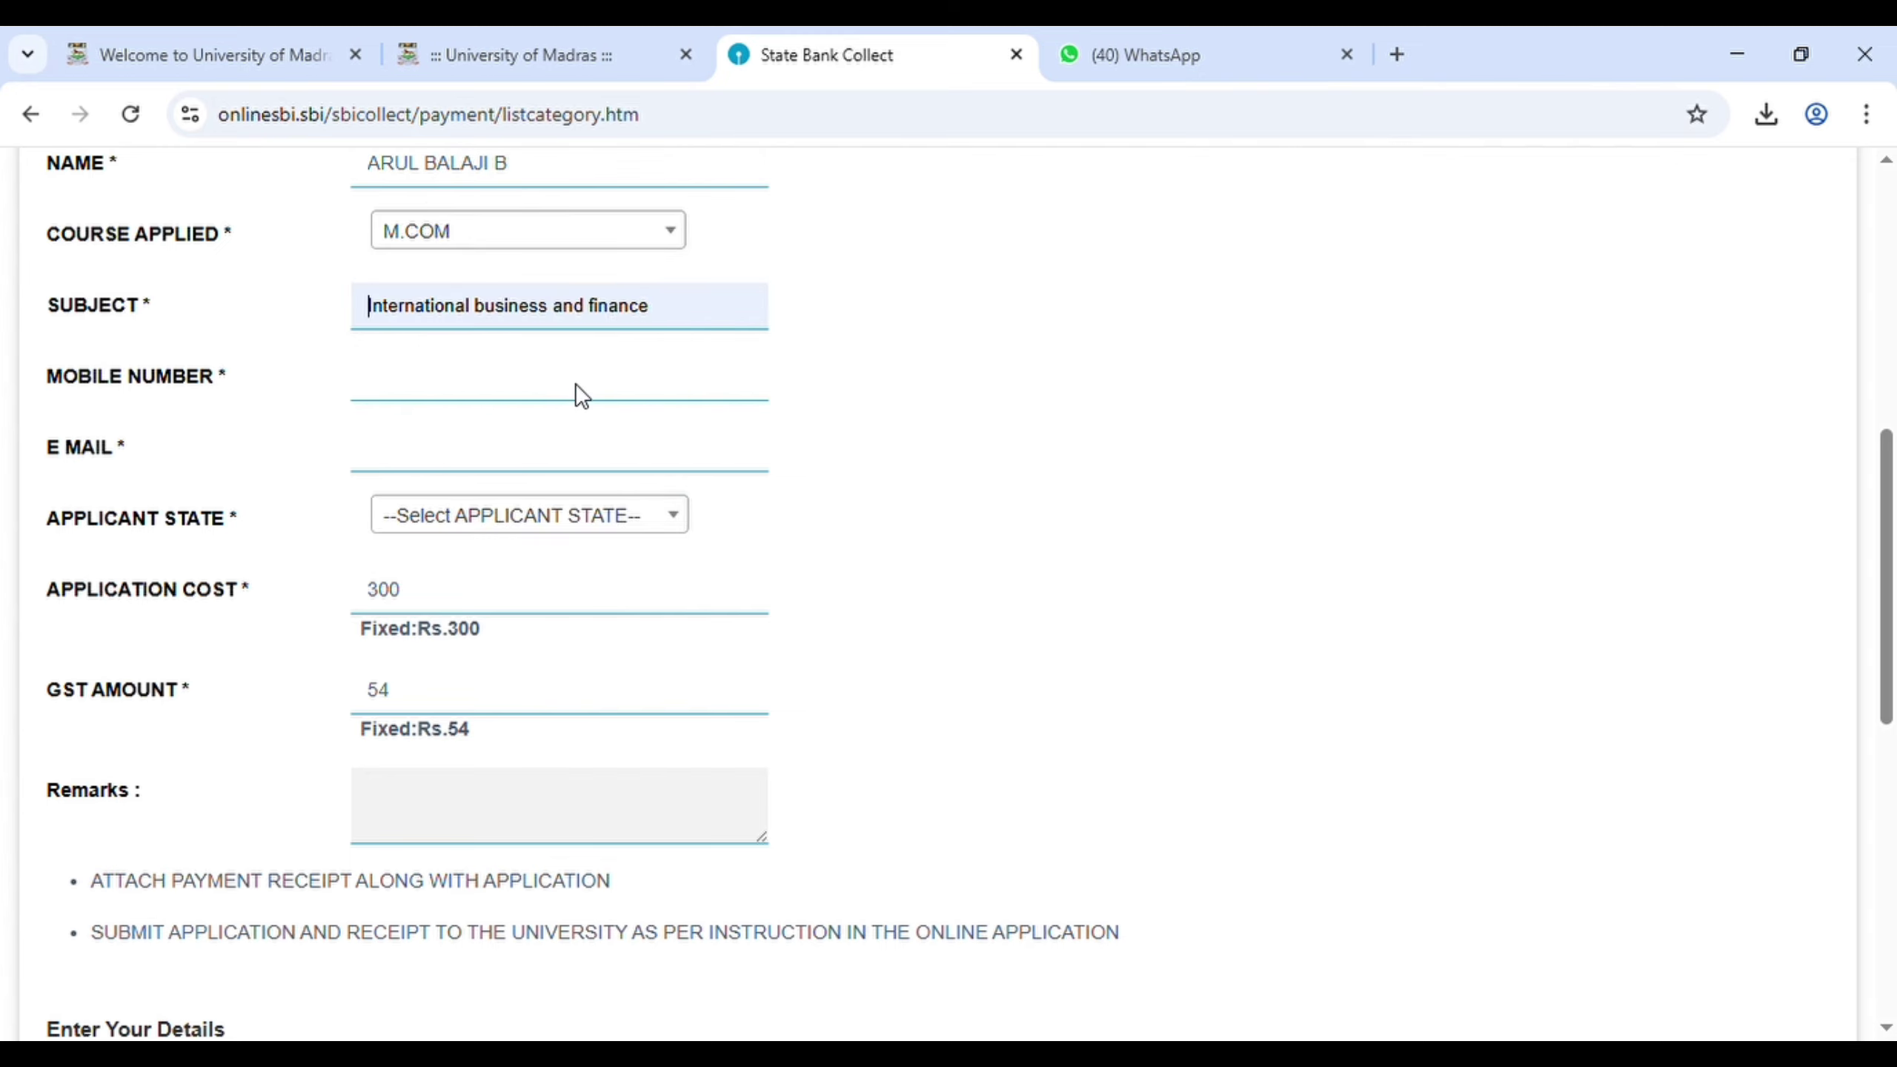
click(575, 382)
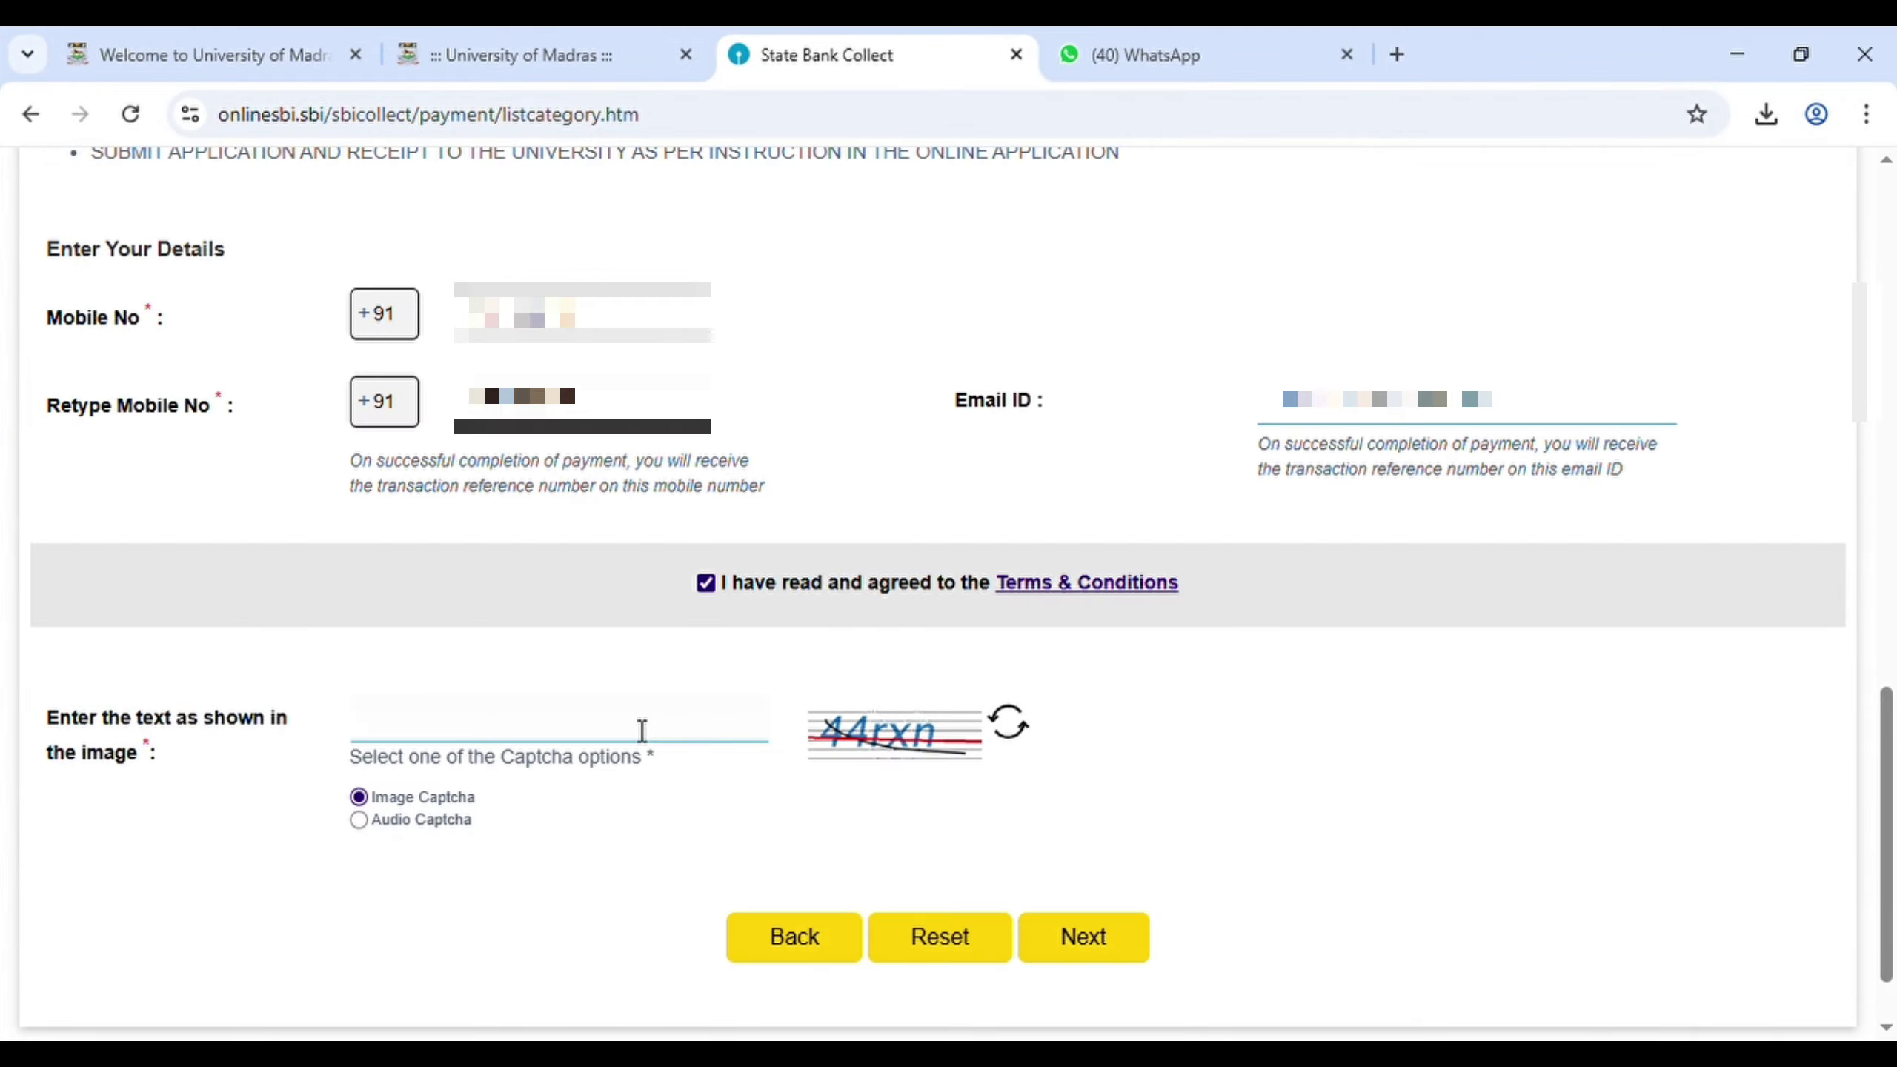
Enter the captcha text, submit the payment form and confirm the payment details for the application cost
text(44rxn)
click(1076, 938)
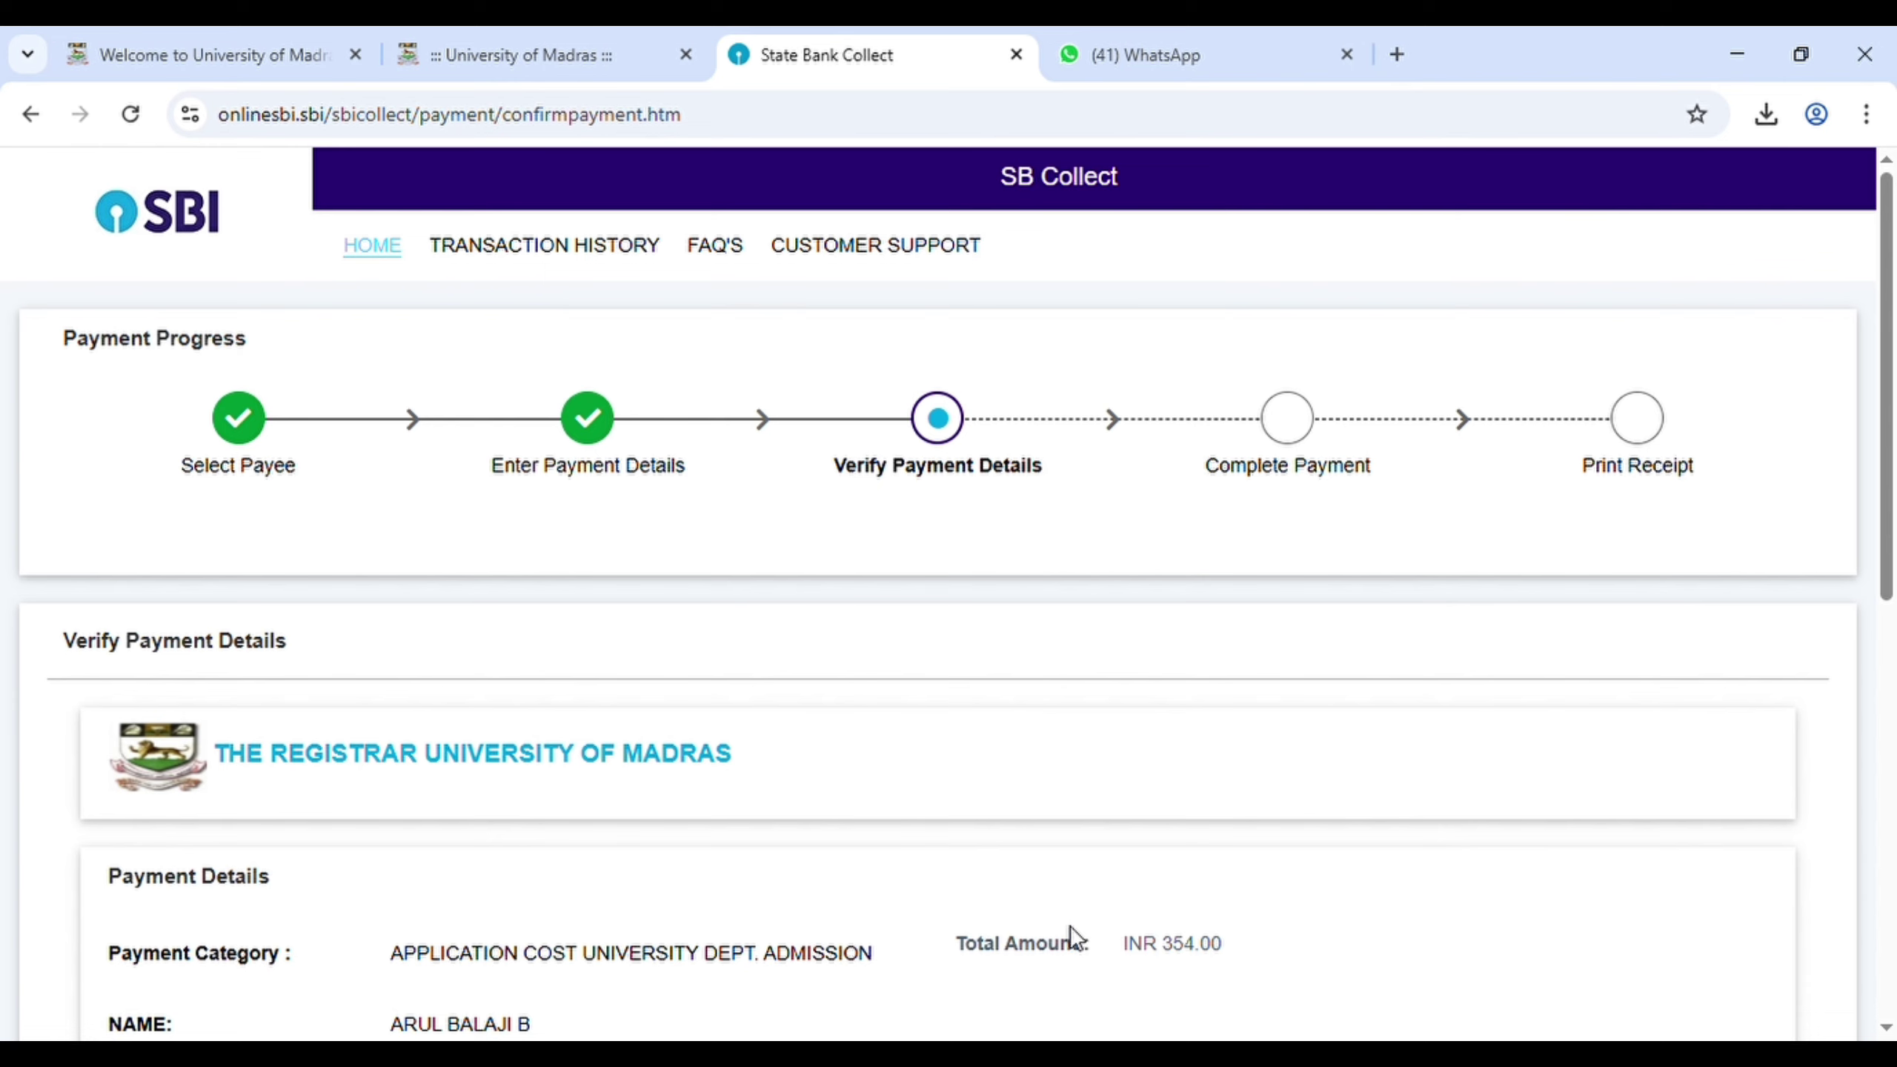
click(1888, 623)
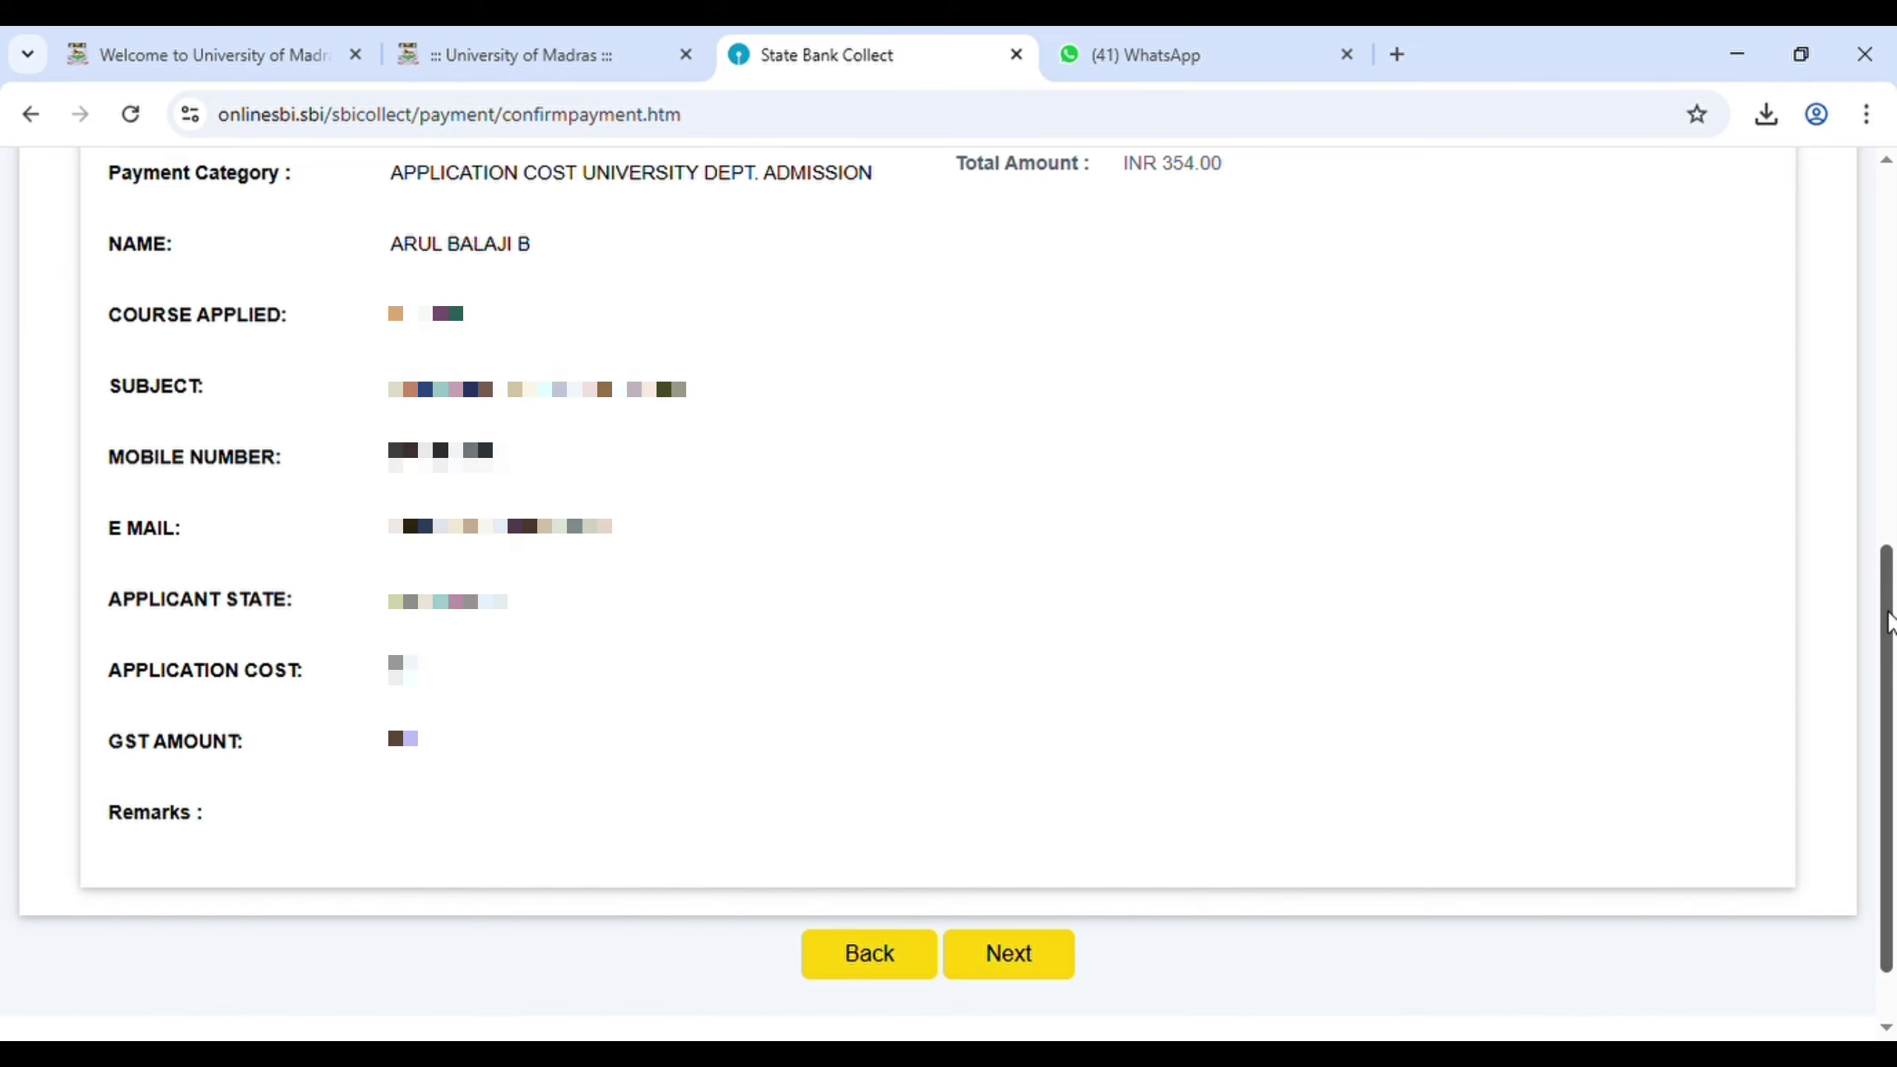
click(1024, 947)
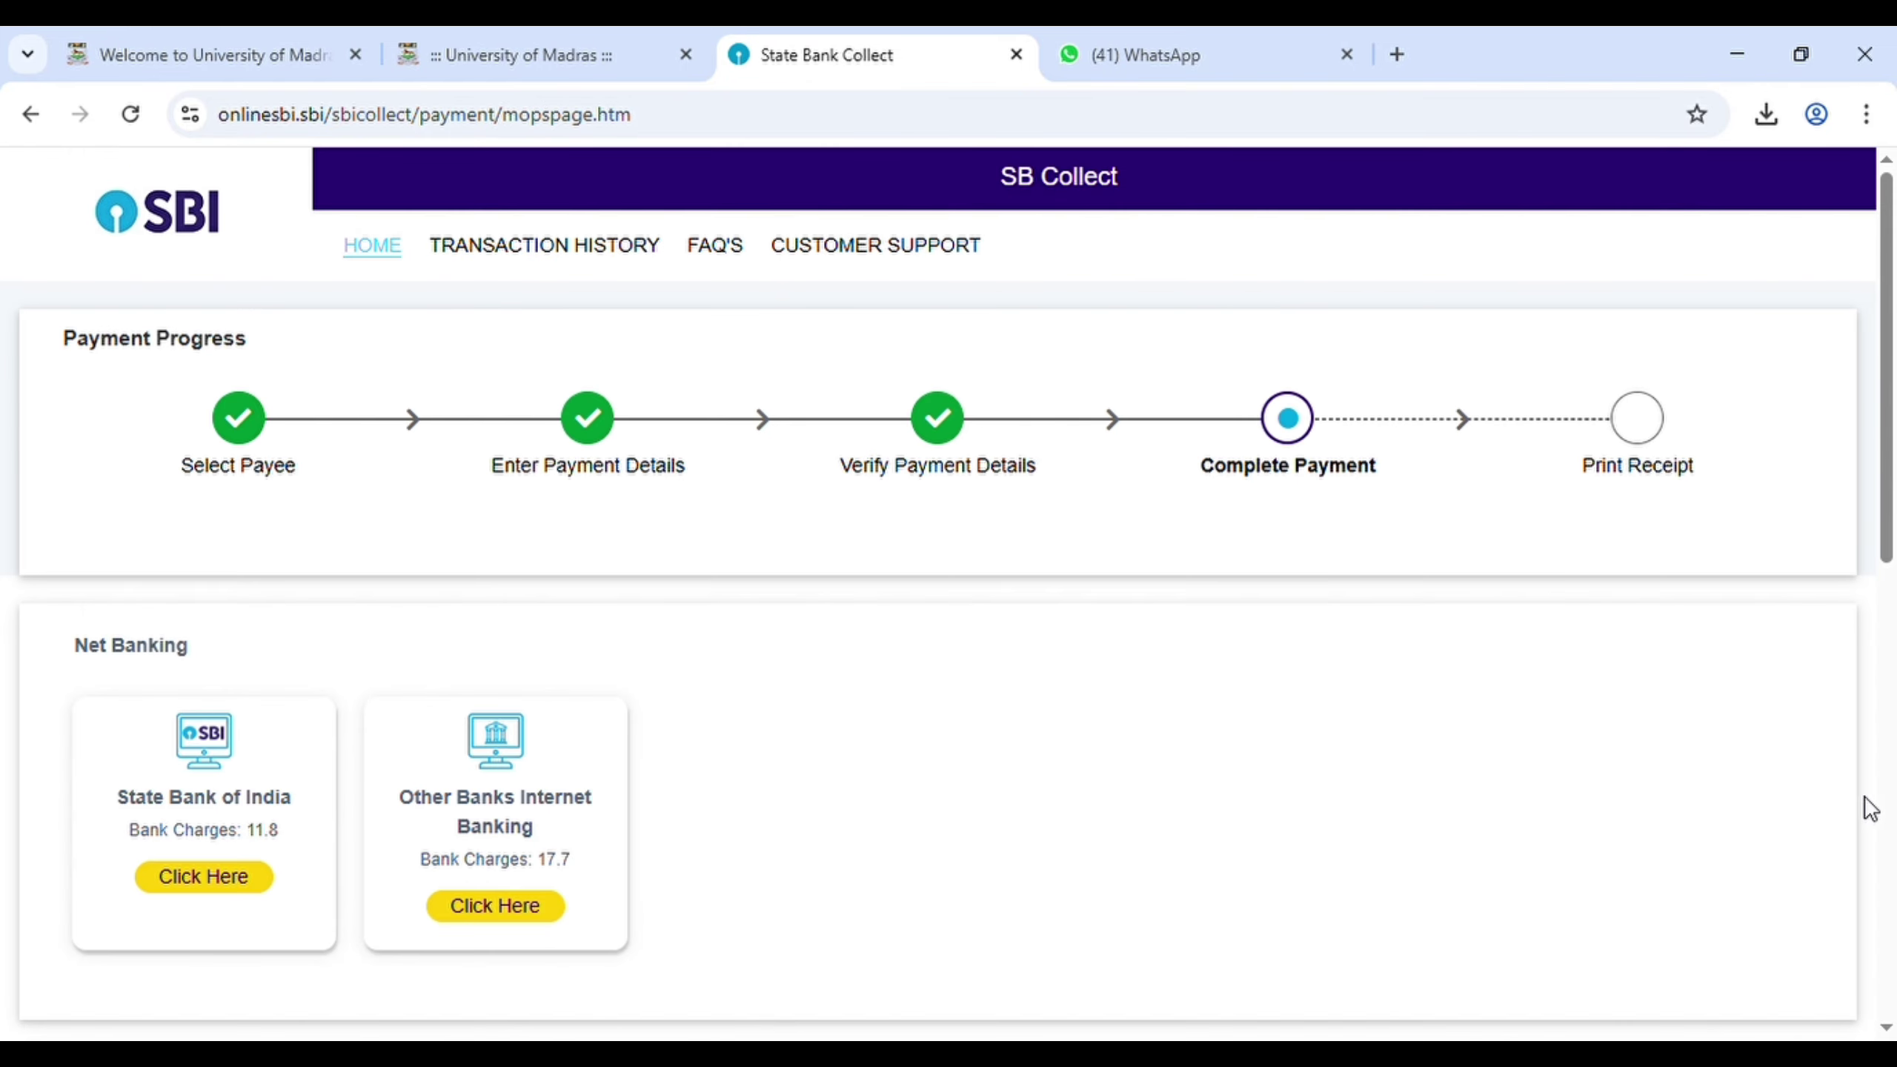
Pay the application cost through UPI with a QR code and review the payment receipt
click(1888, 811)
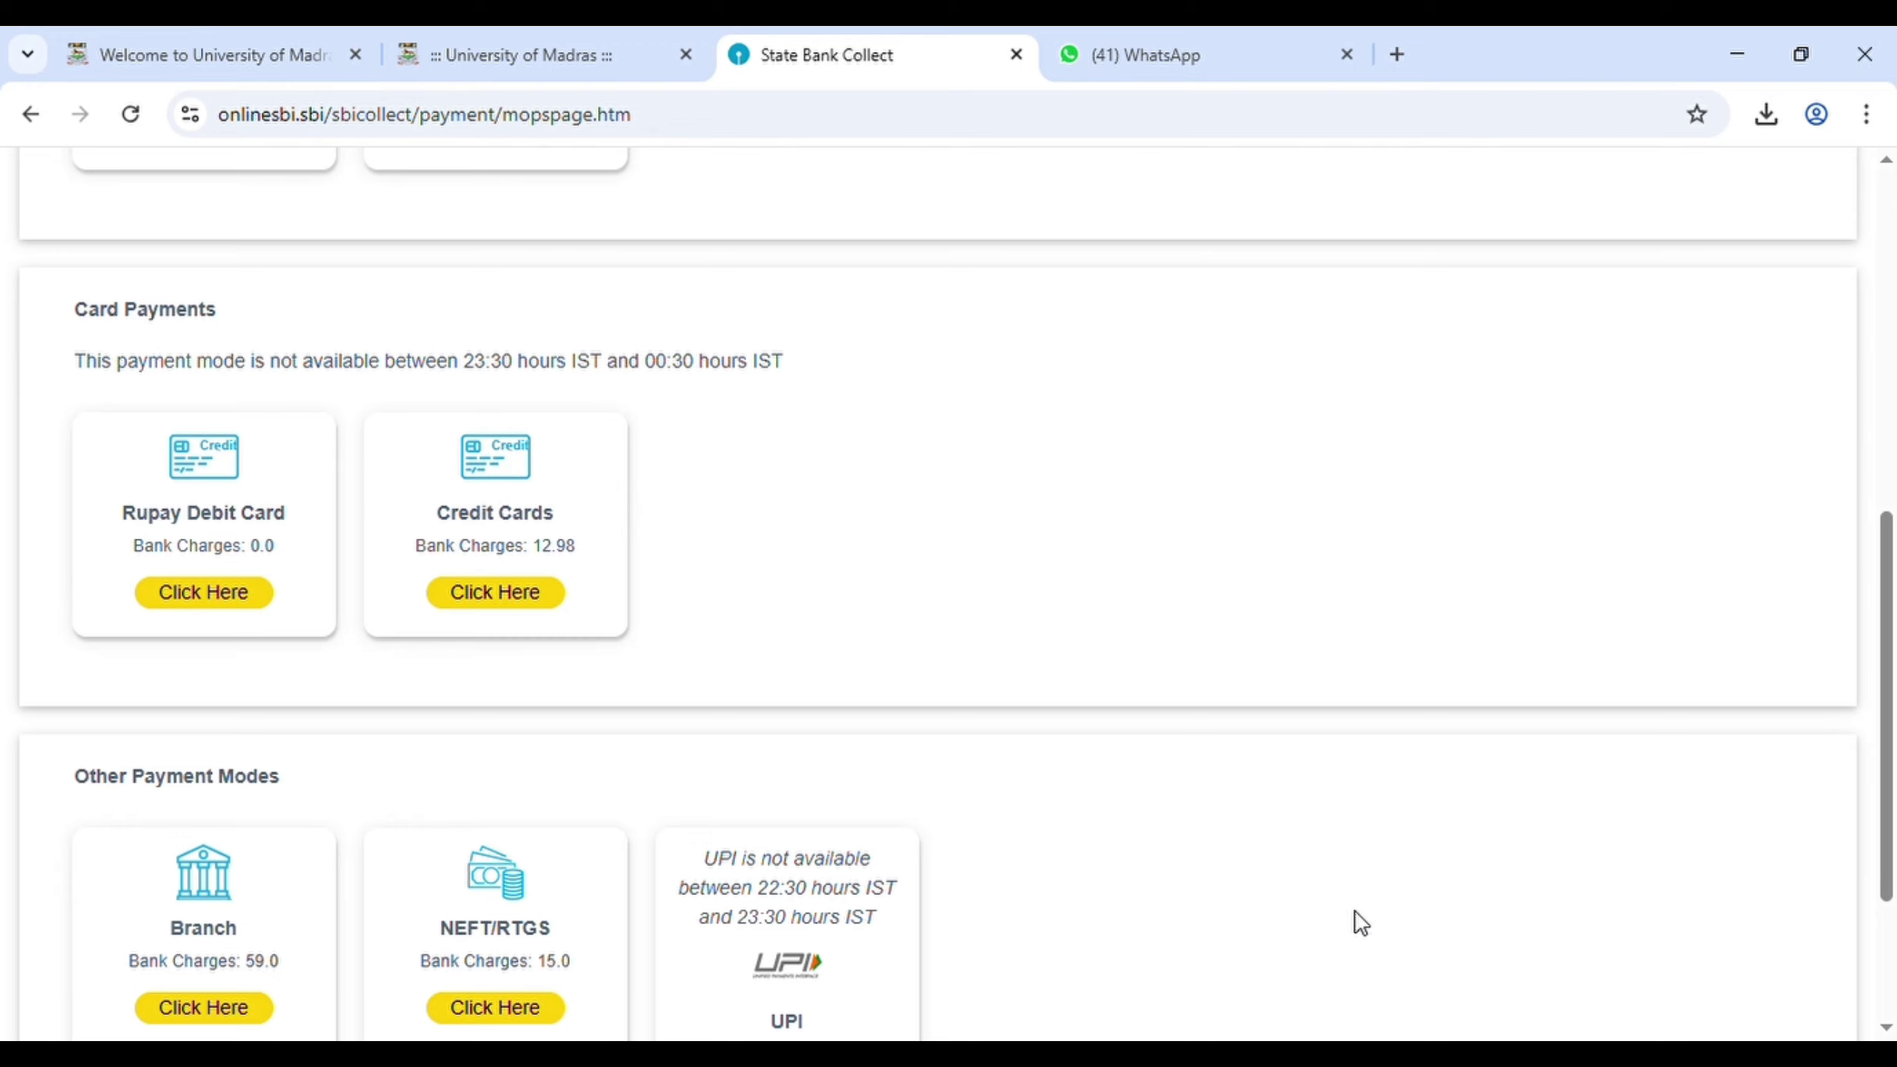
scroll(1817, 958, down, 3)
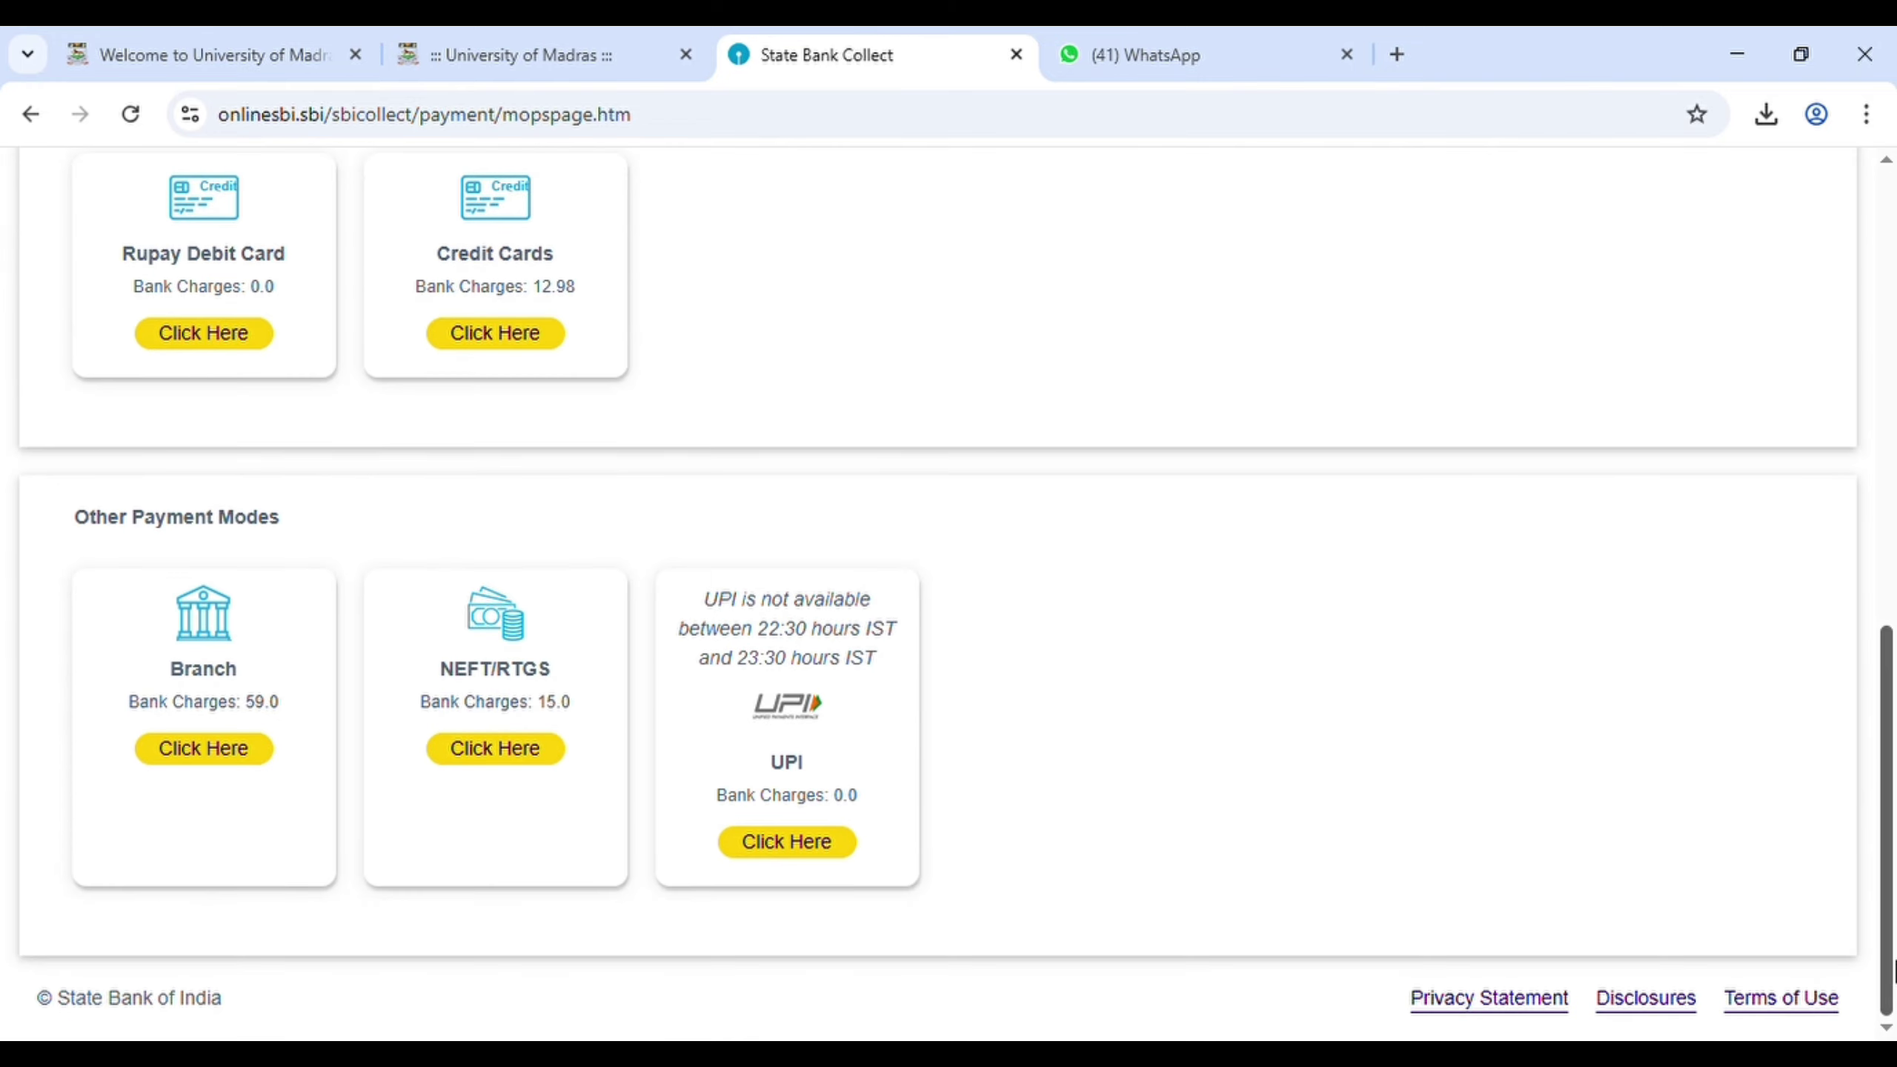
click(775, 850)
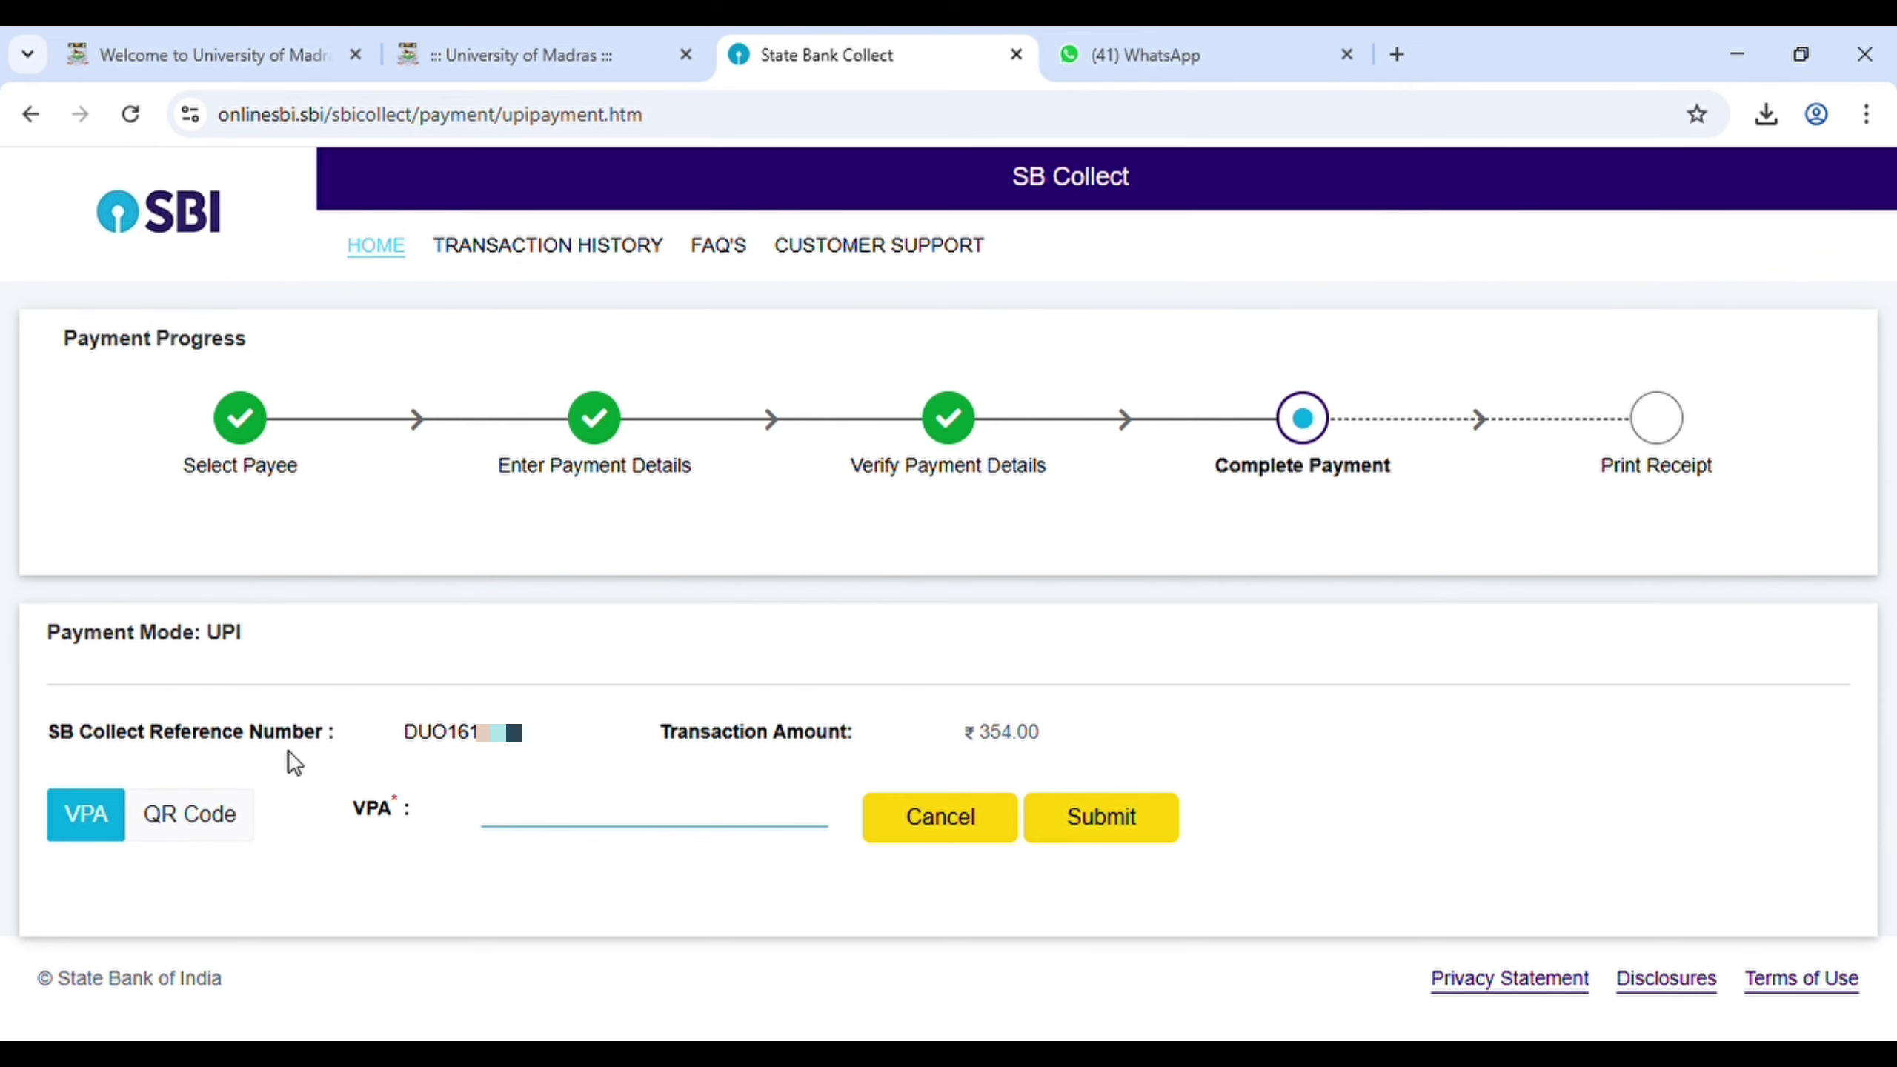
click(211, 817)
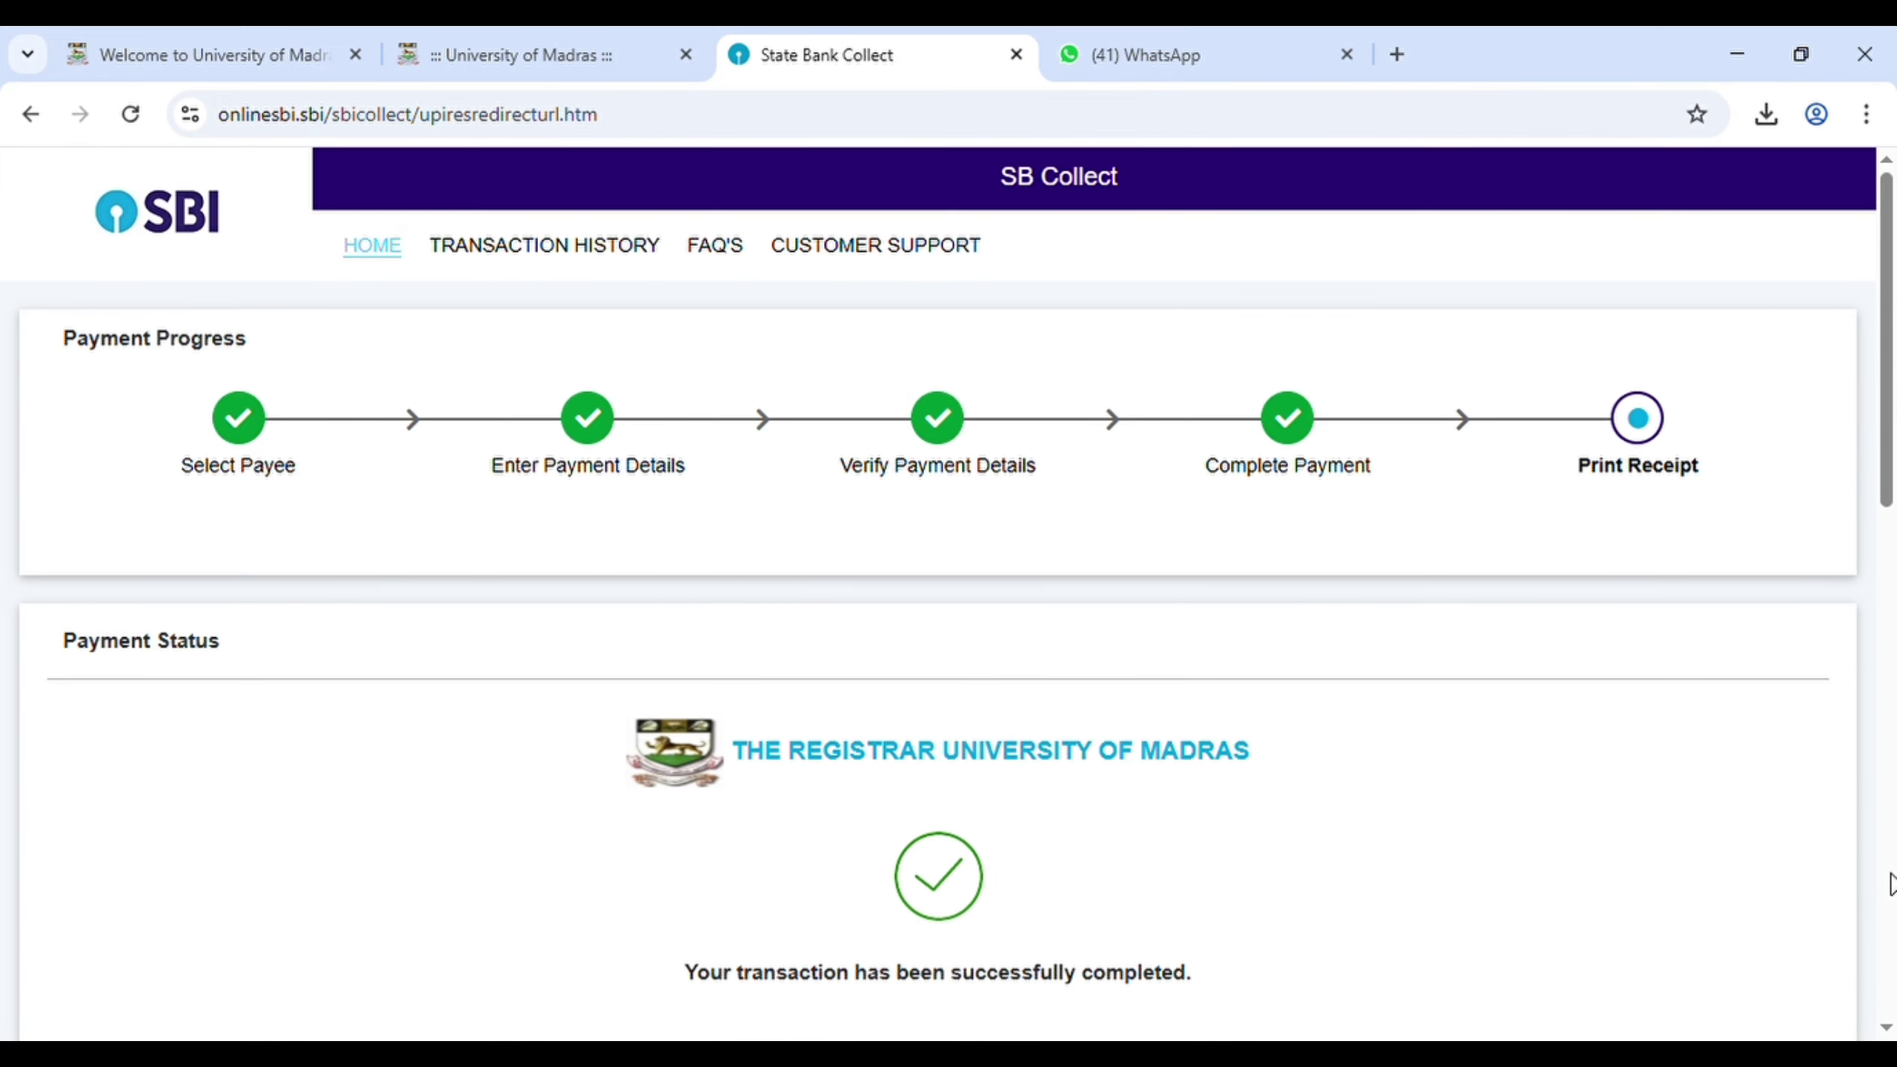
click(1889, 883)
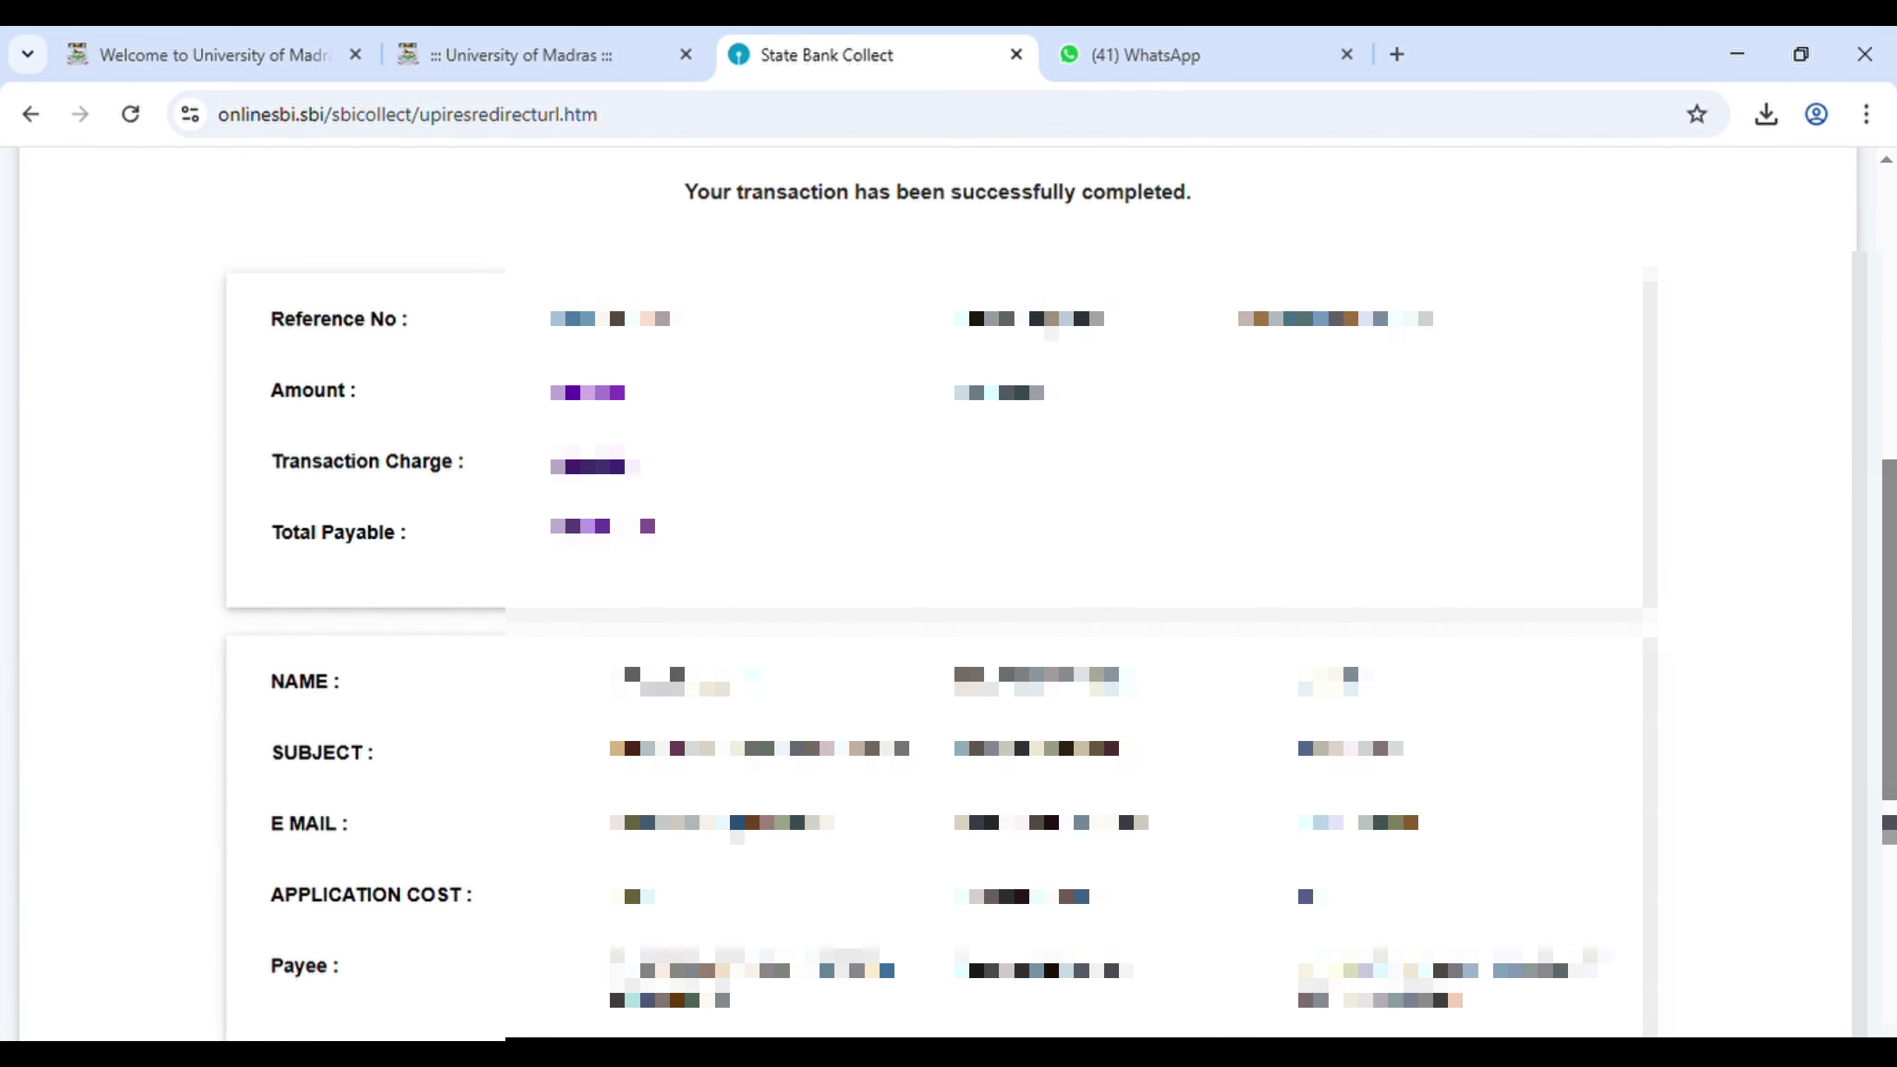
click(1890, 829)
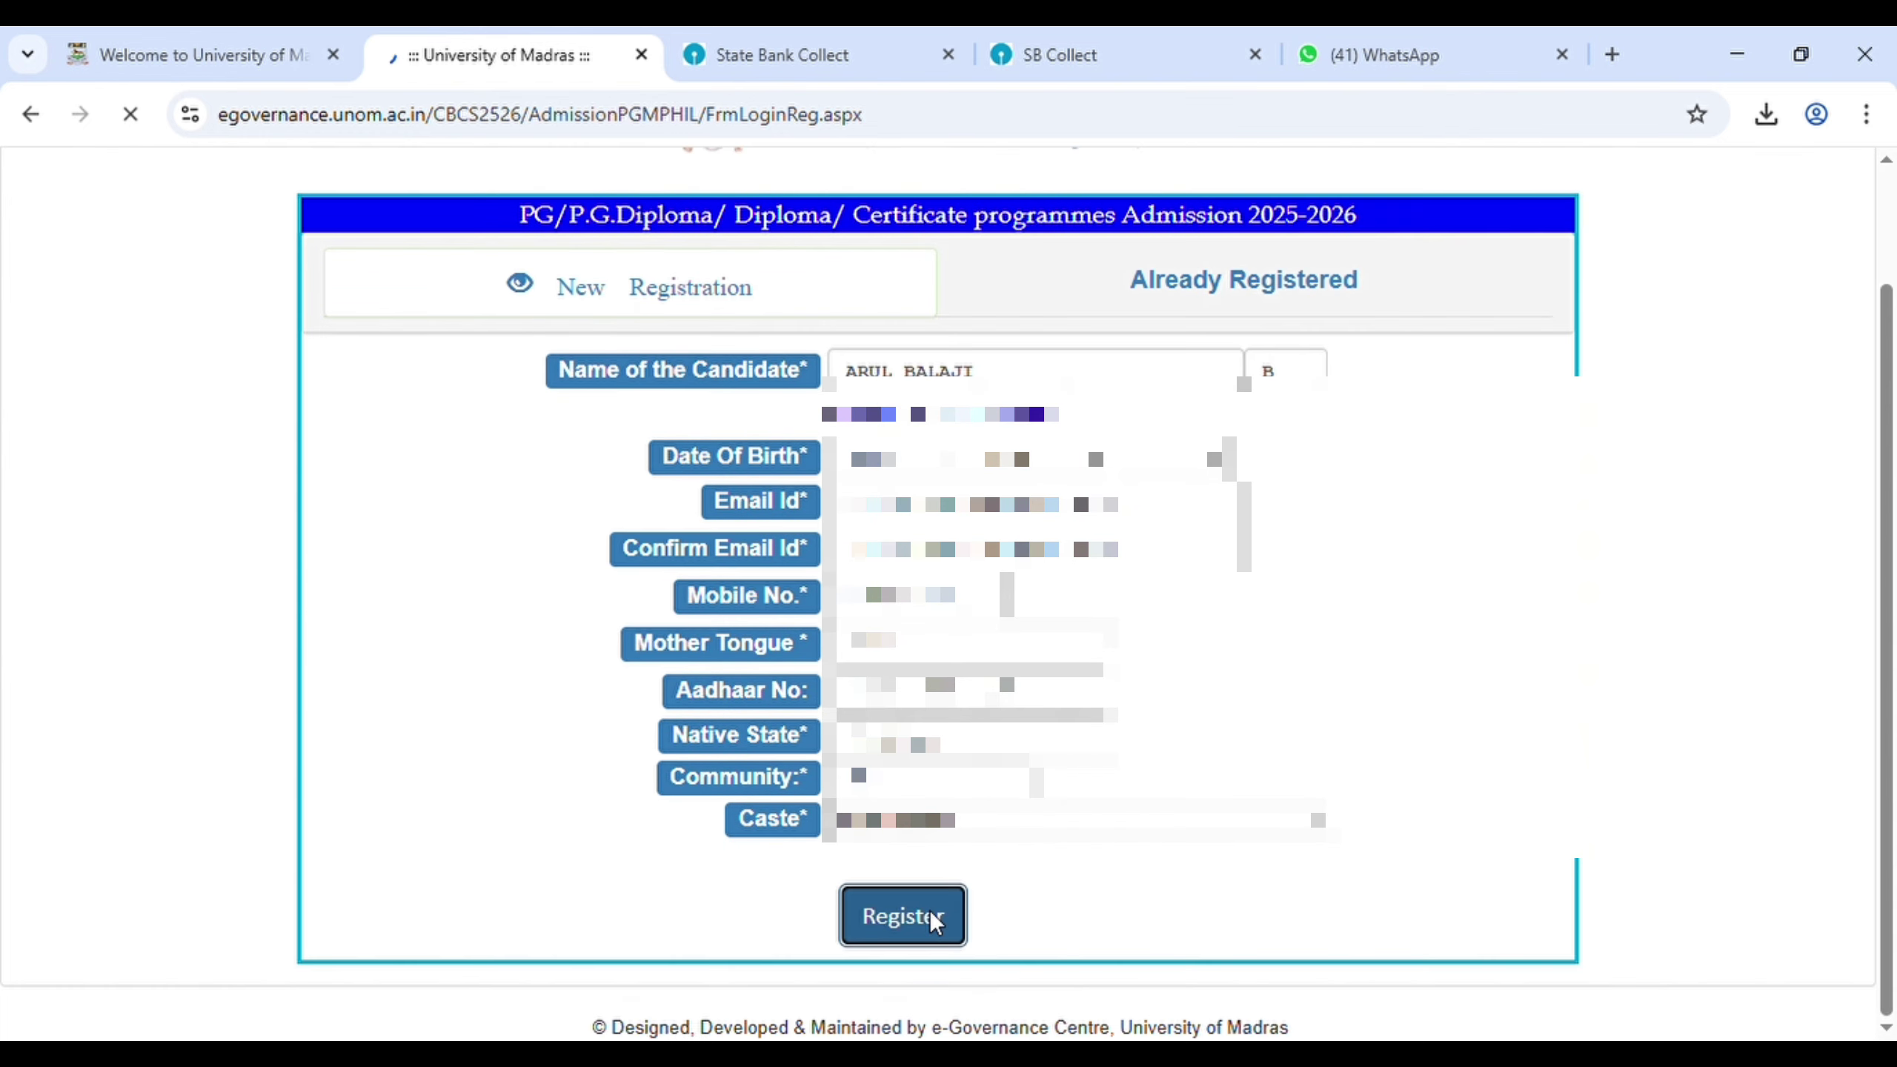
Register the candidate for the 2025-2026 admission and submit the passport photo and signature image
click(929, 910)
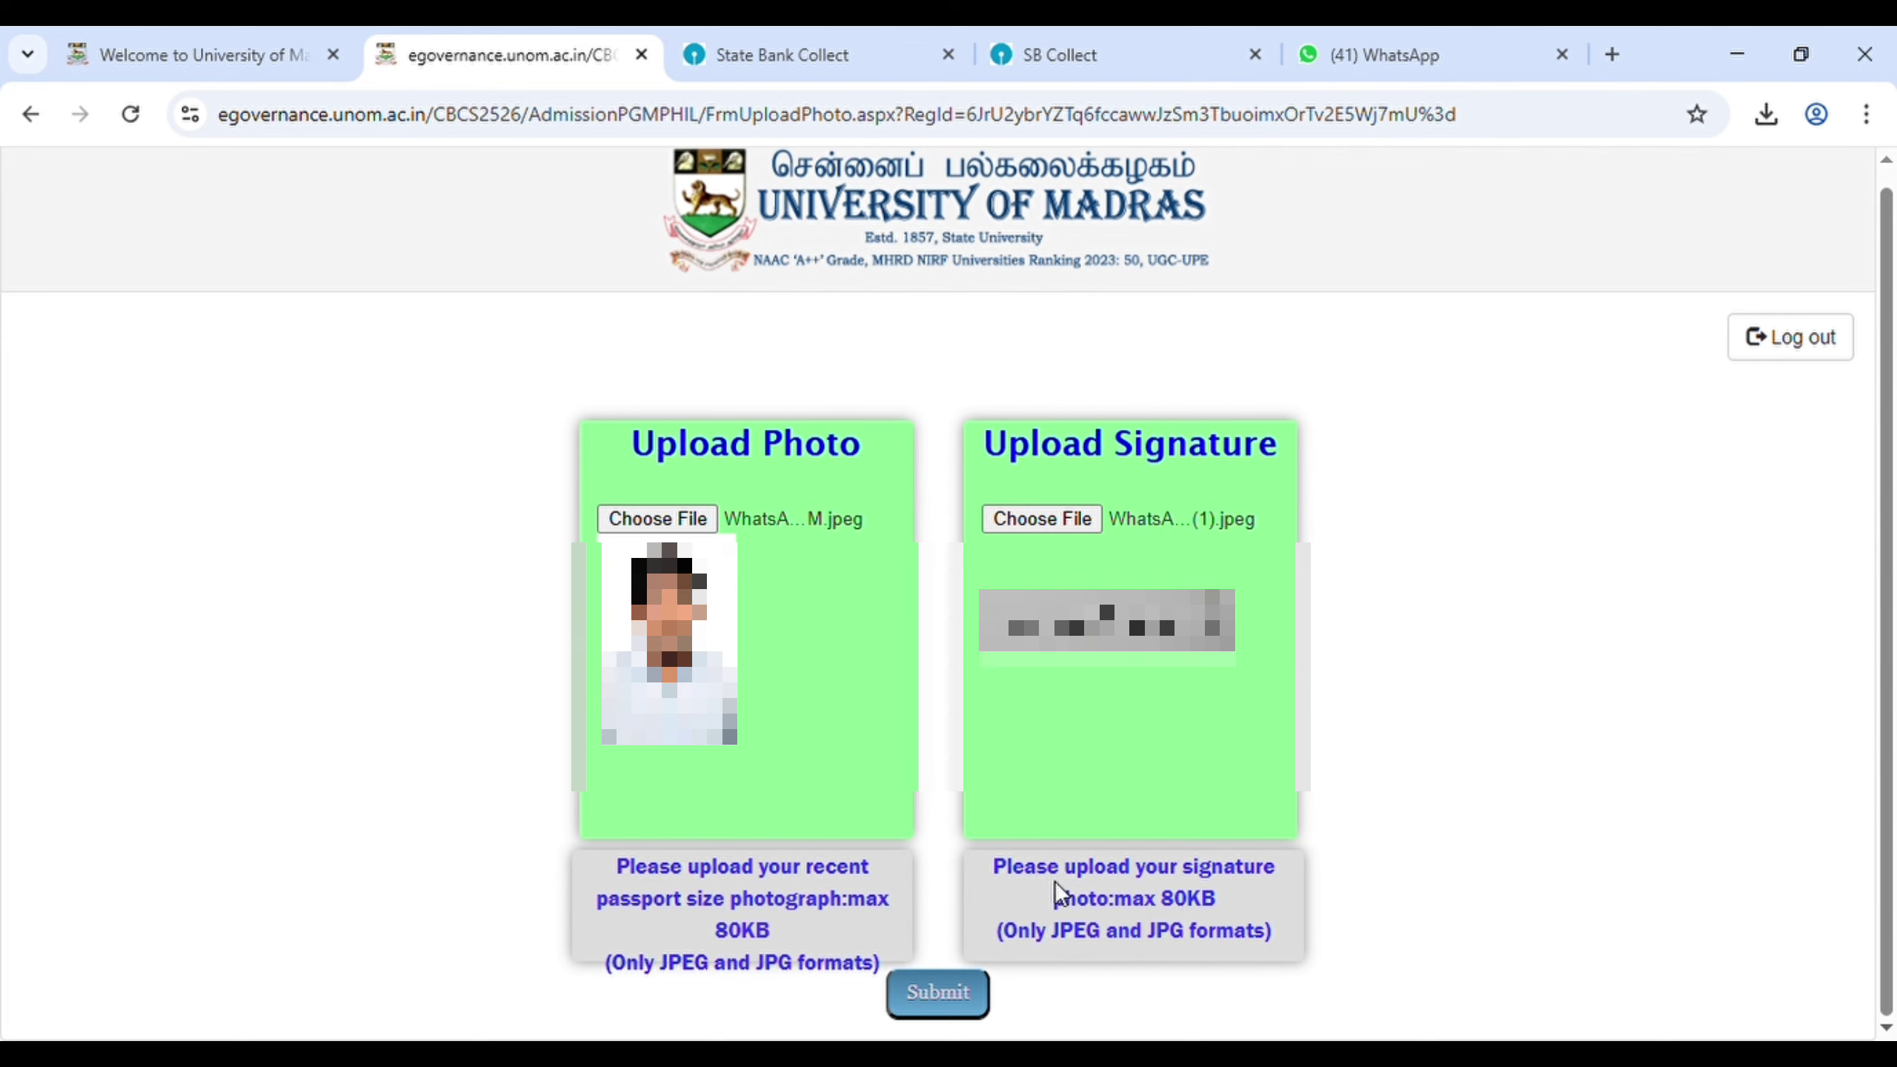
click(953, 996)
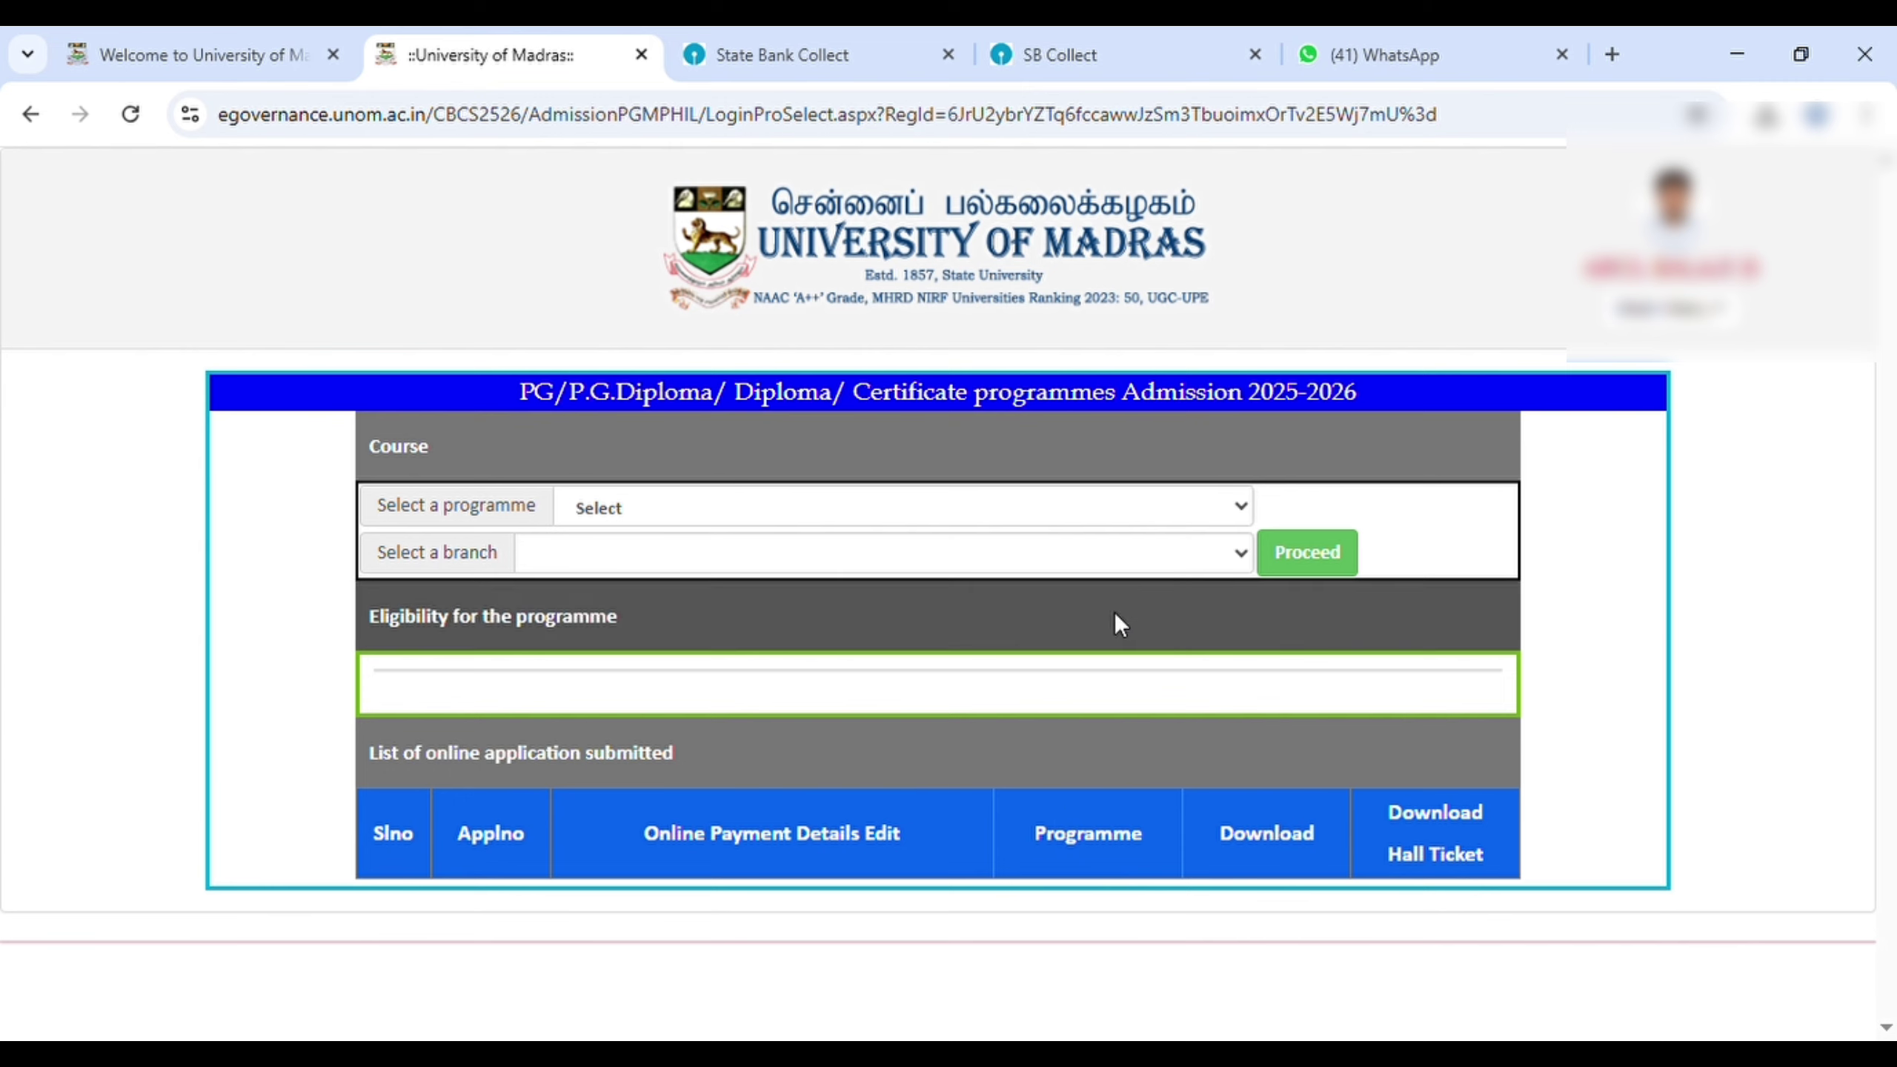
Choose the M.Com. programme with the International Business And Finance branch and proceed to the application form
click(1155, 506)
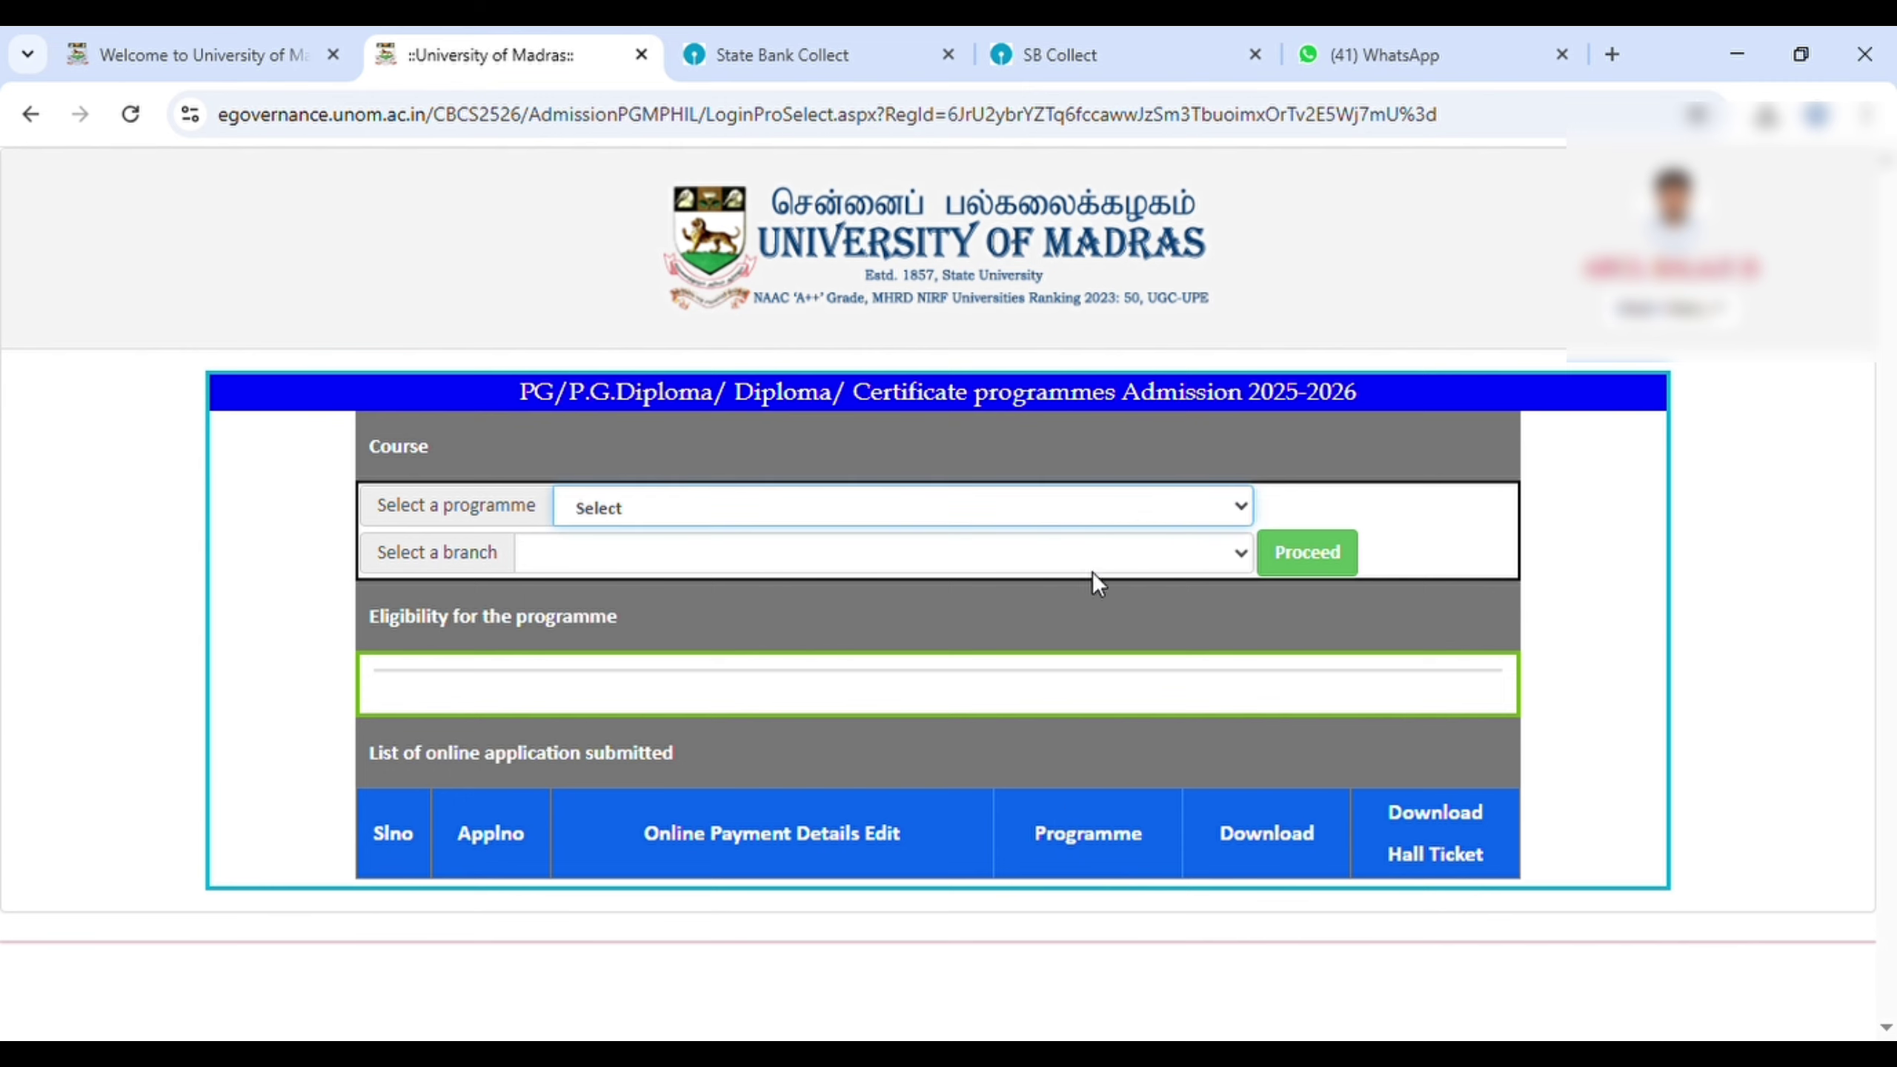
key(Down)
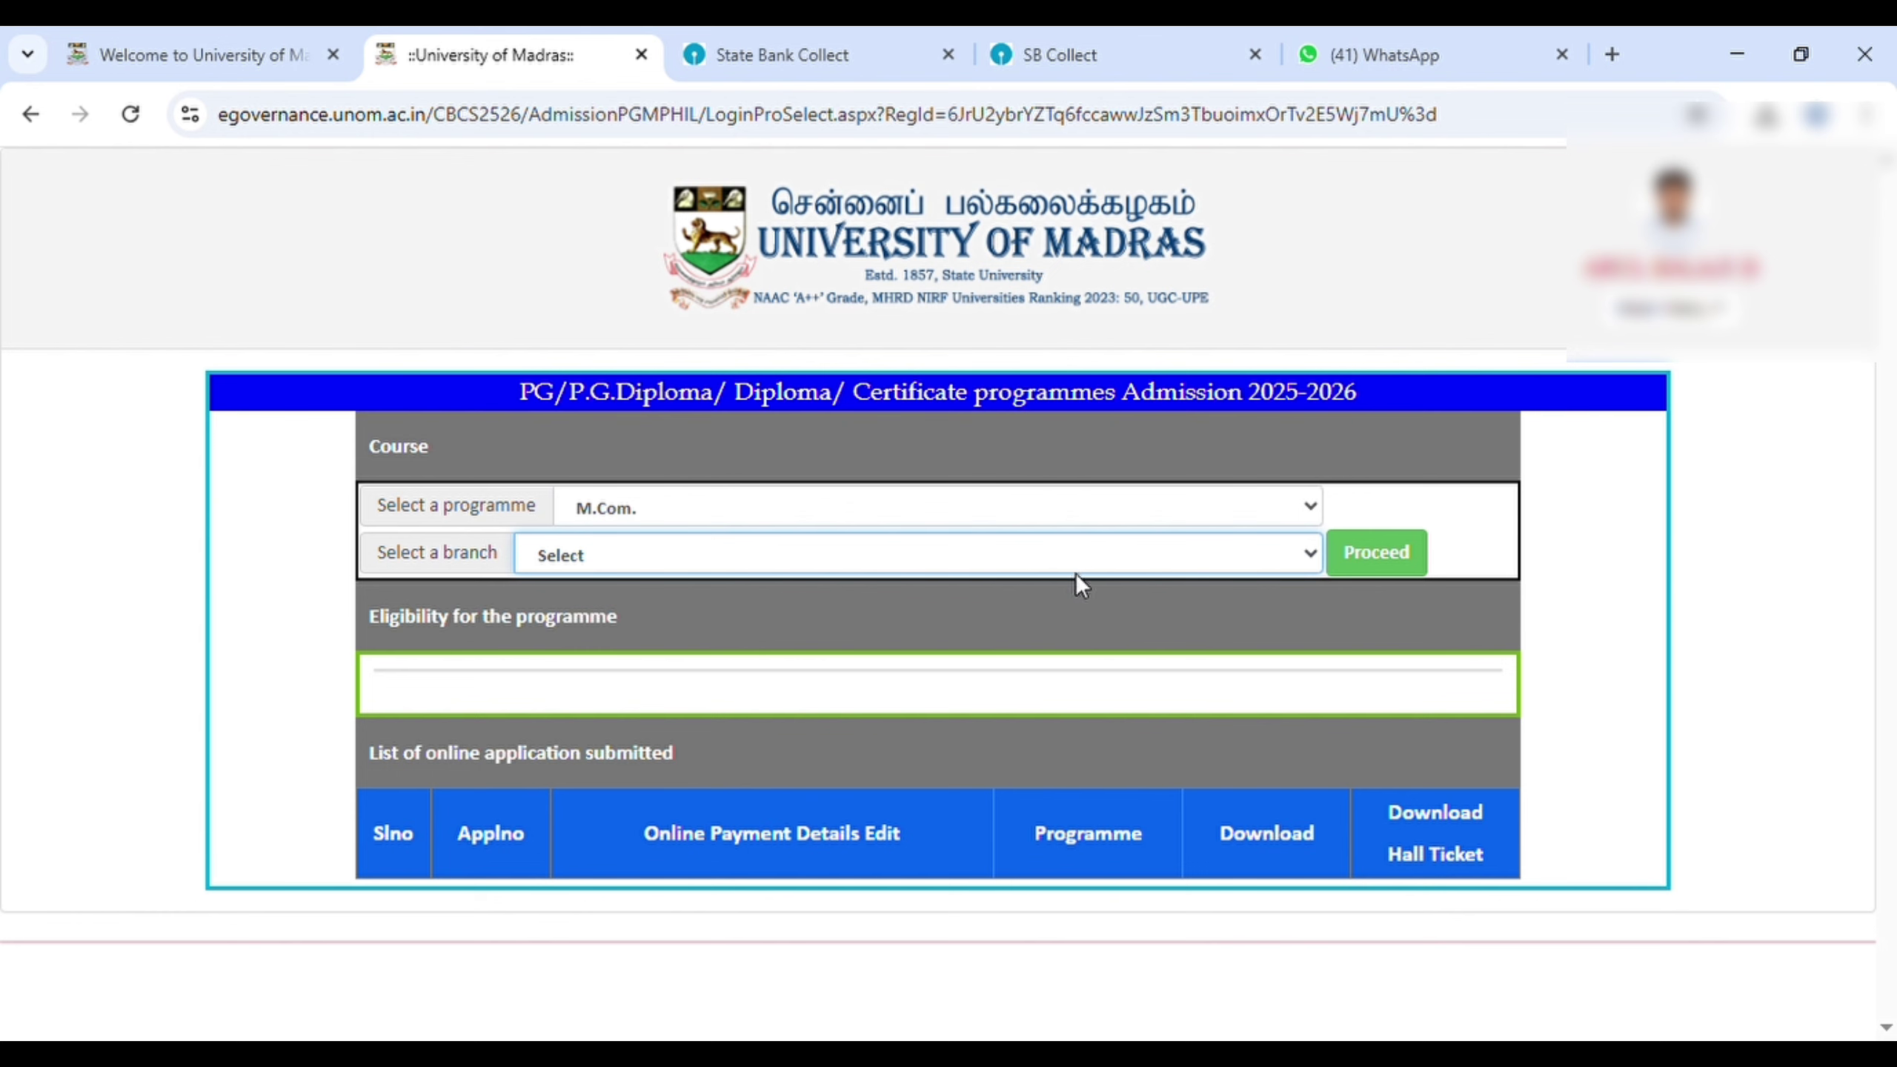
key(Down)
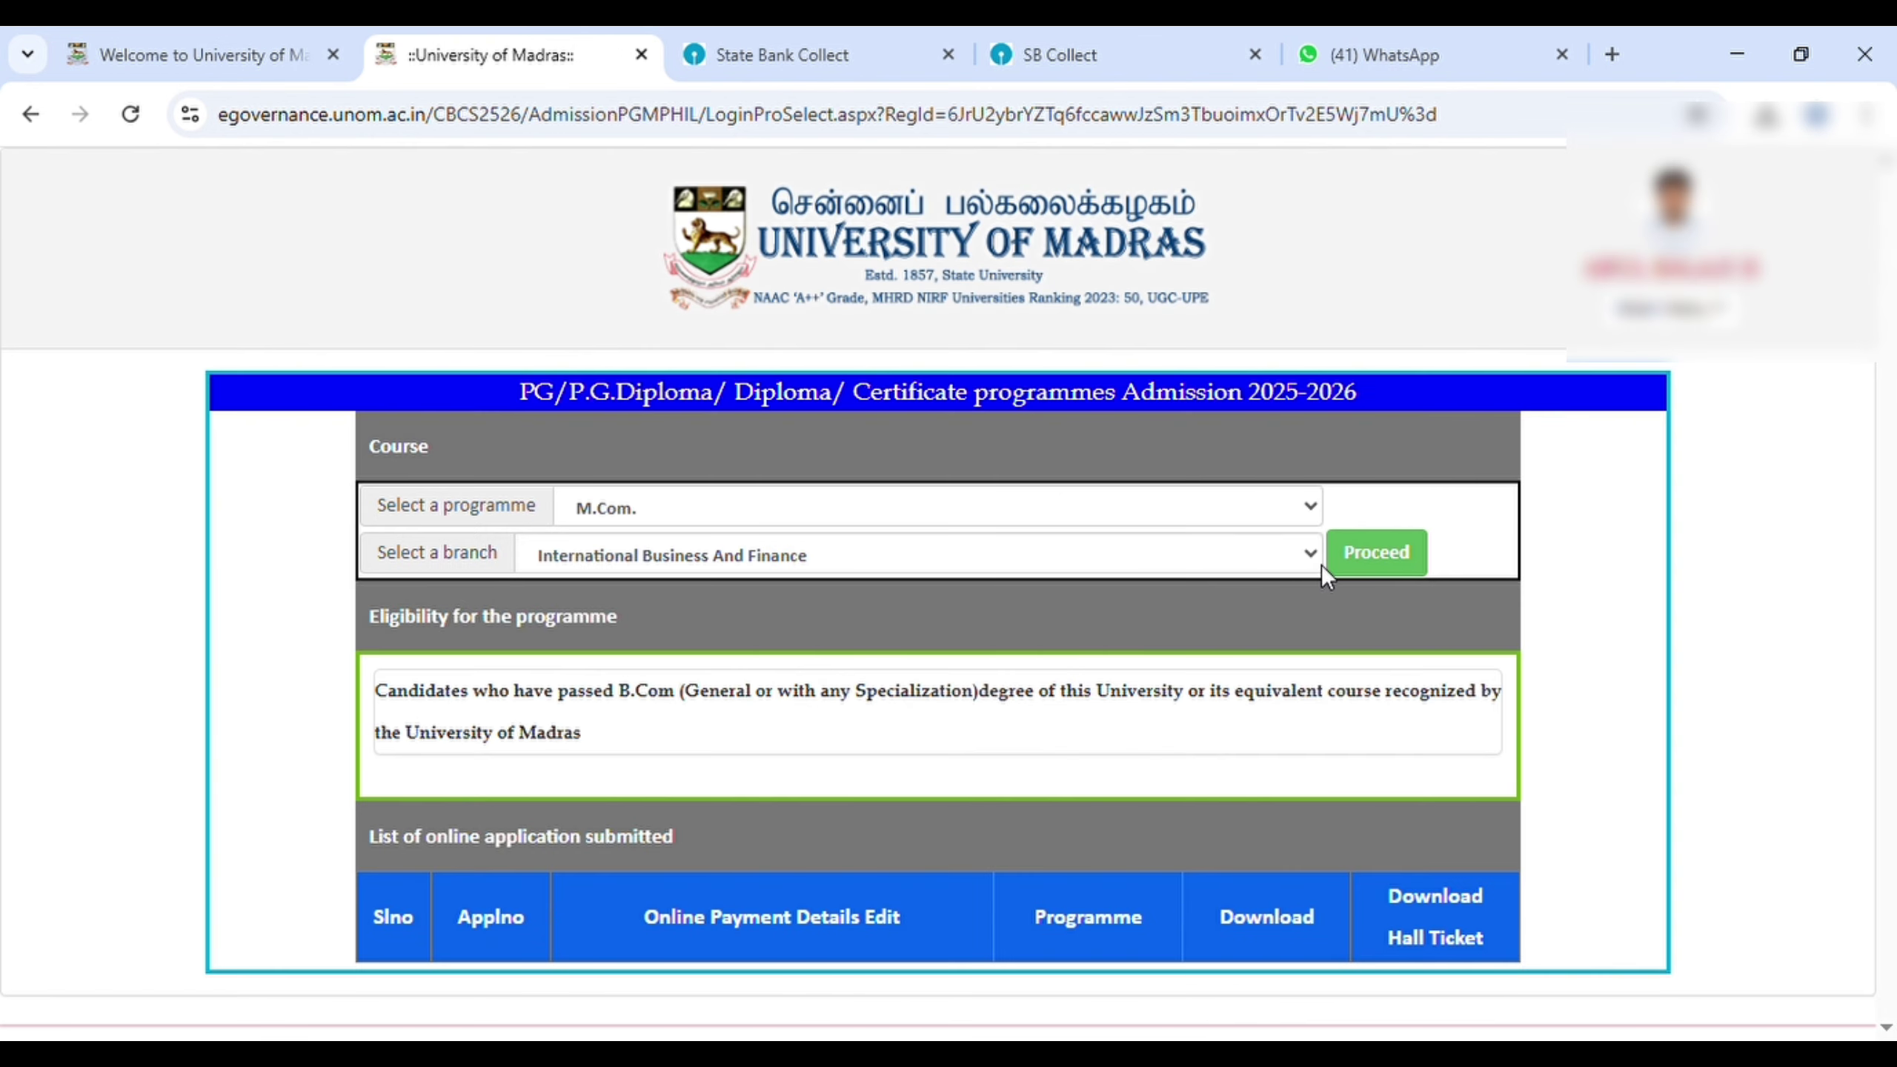
click(1365, 560)
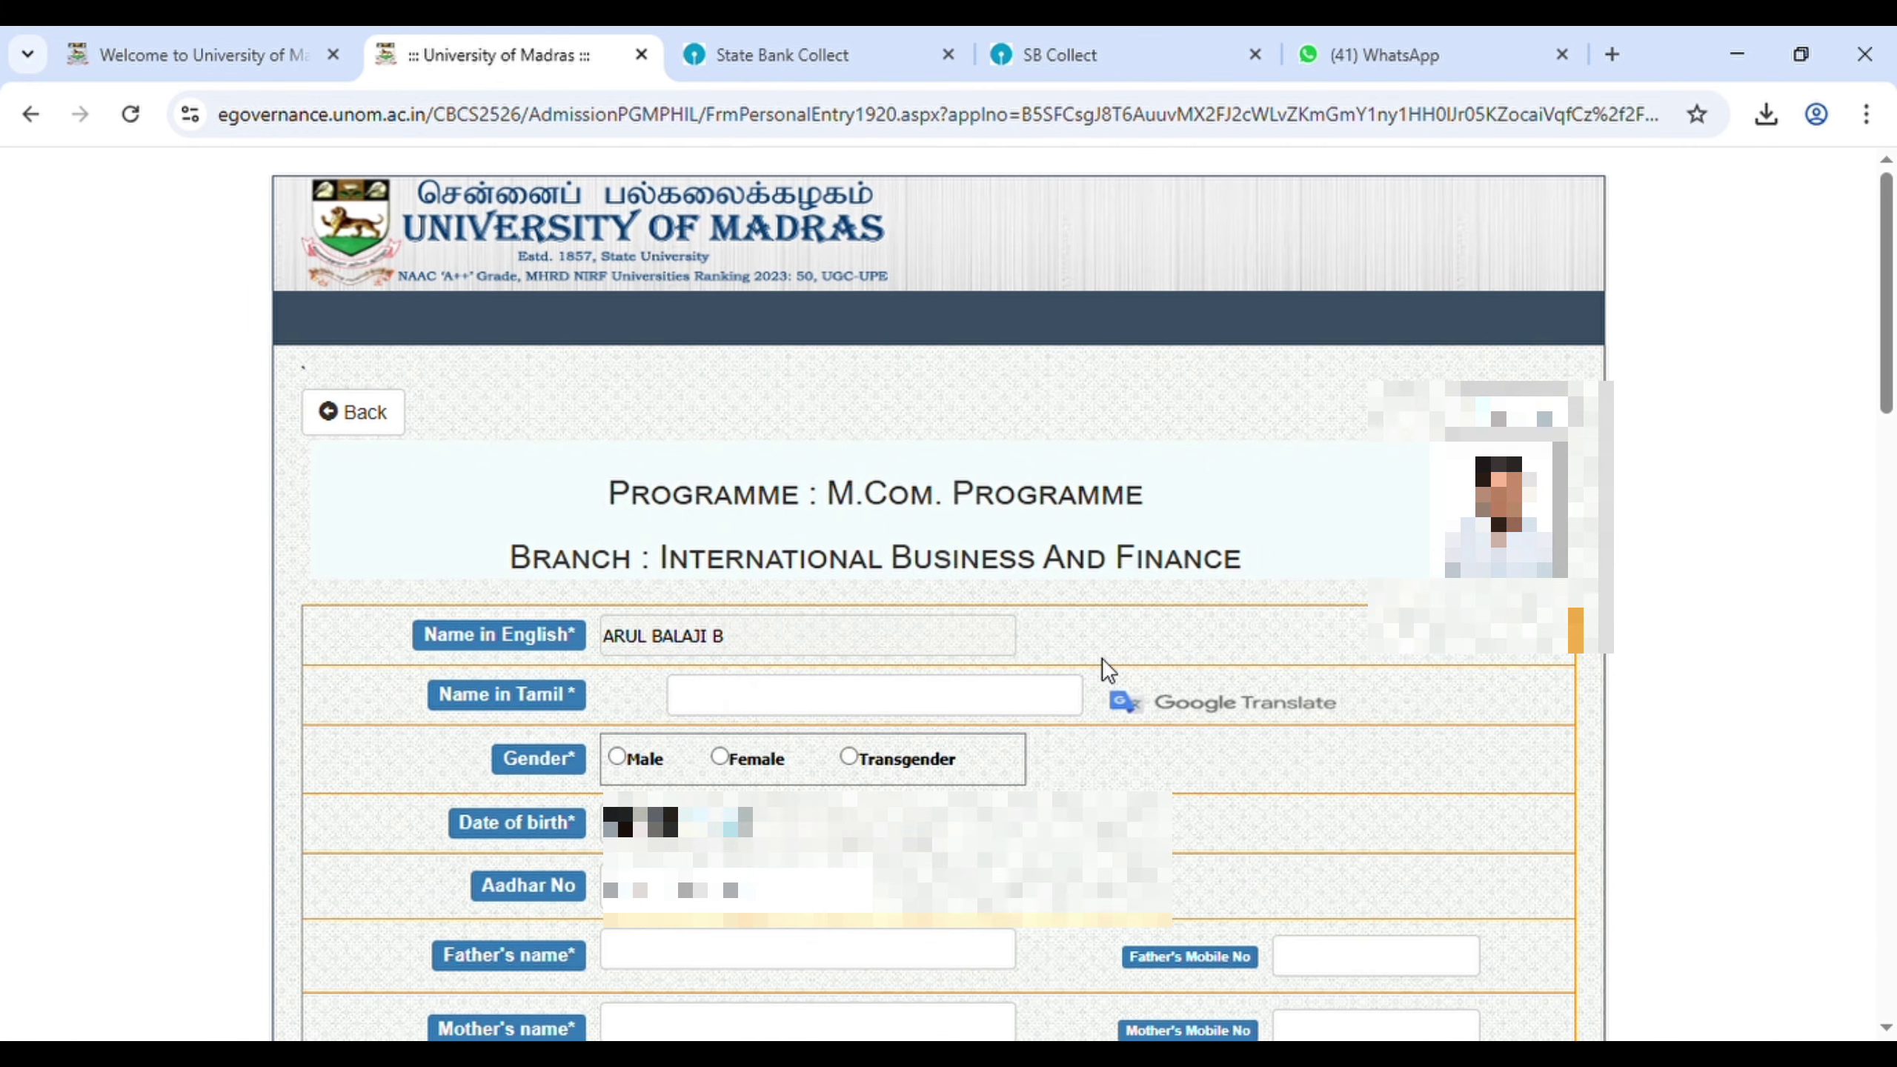
Fill in the candidate's name in Tamil and set the number of years of study to 10+2+3 = 15 Years
click(959, 714)
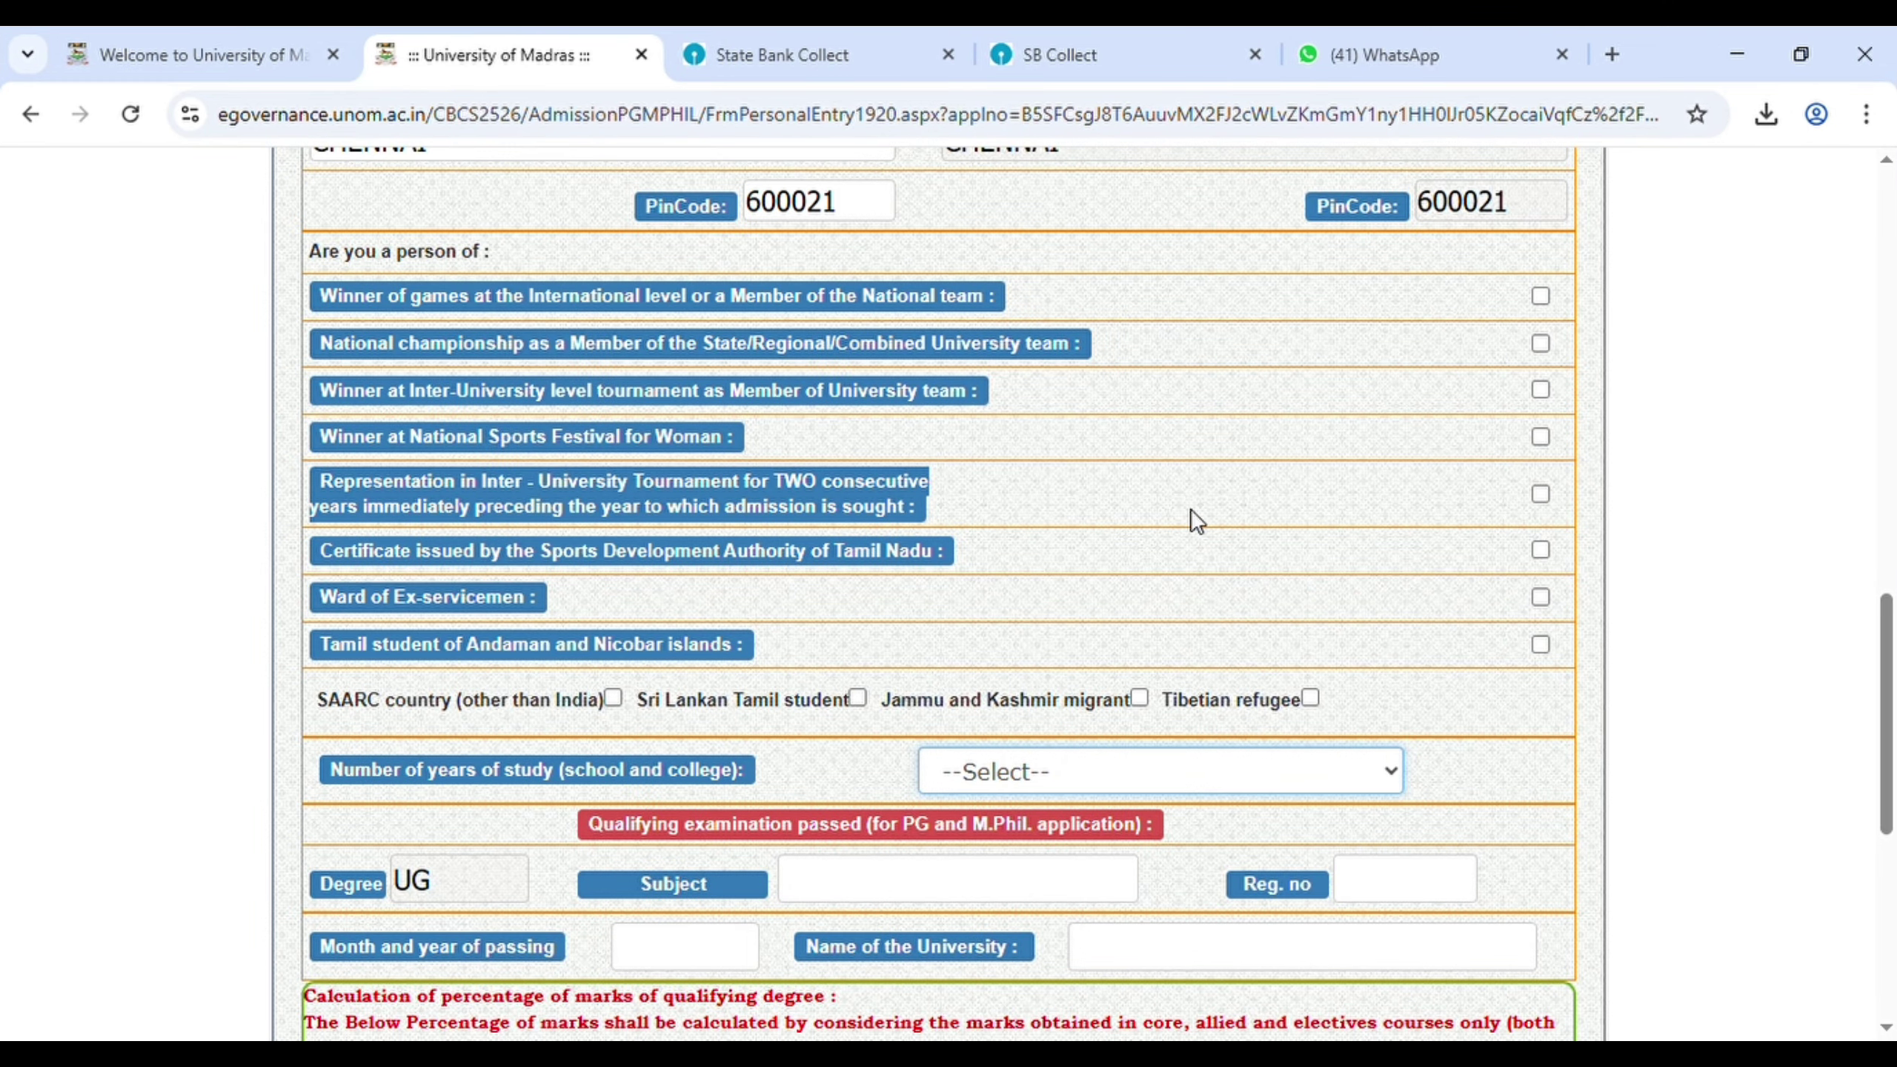
key(Down)
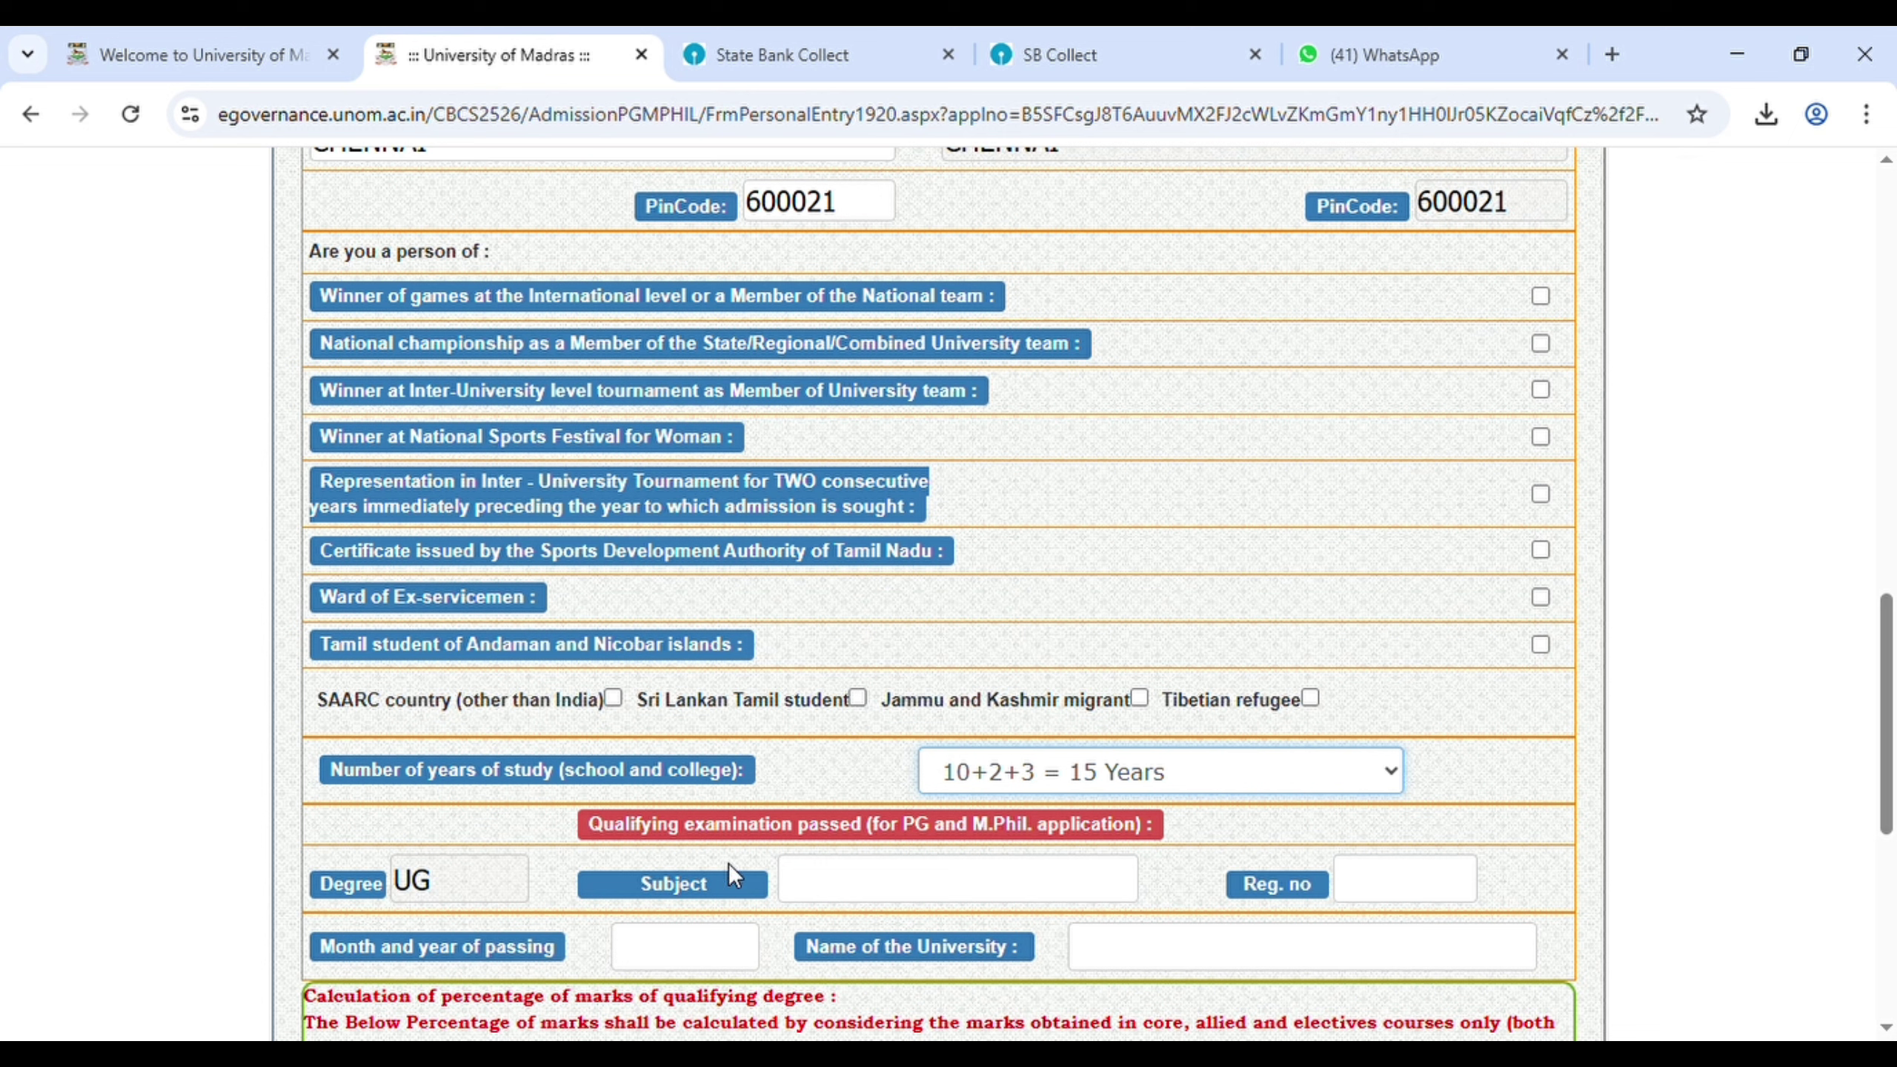
Fill in the qualifying examination with subject B.COM (GENERAL), the registration number, passing date APRIL 2025 and UNIVERSITY OF MADRAS
click(901, 883)
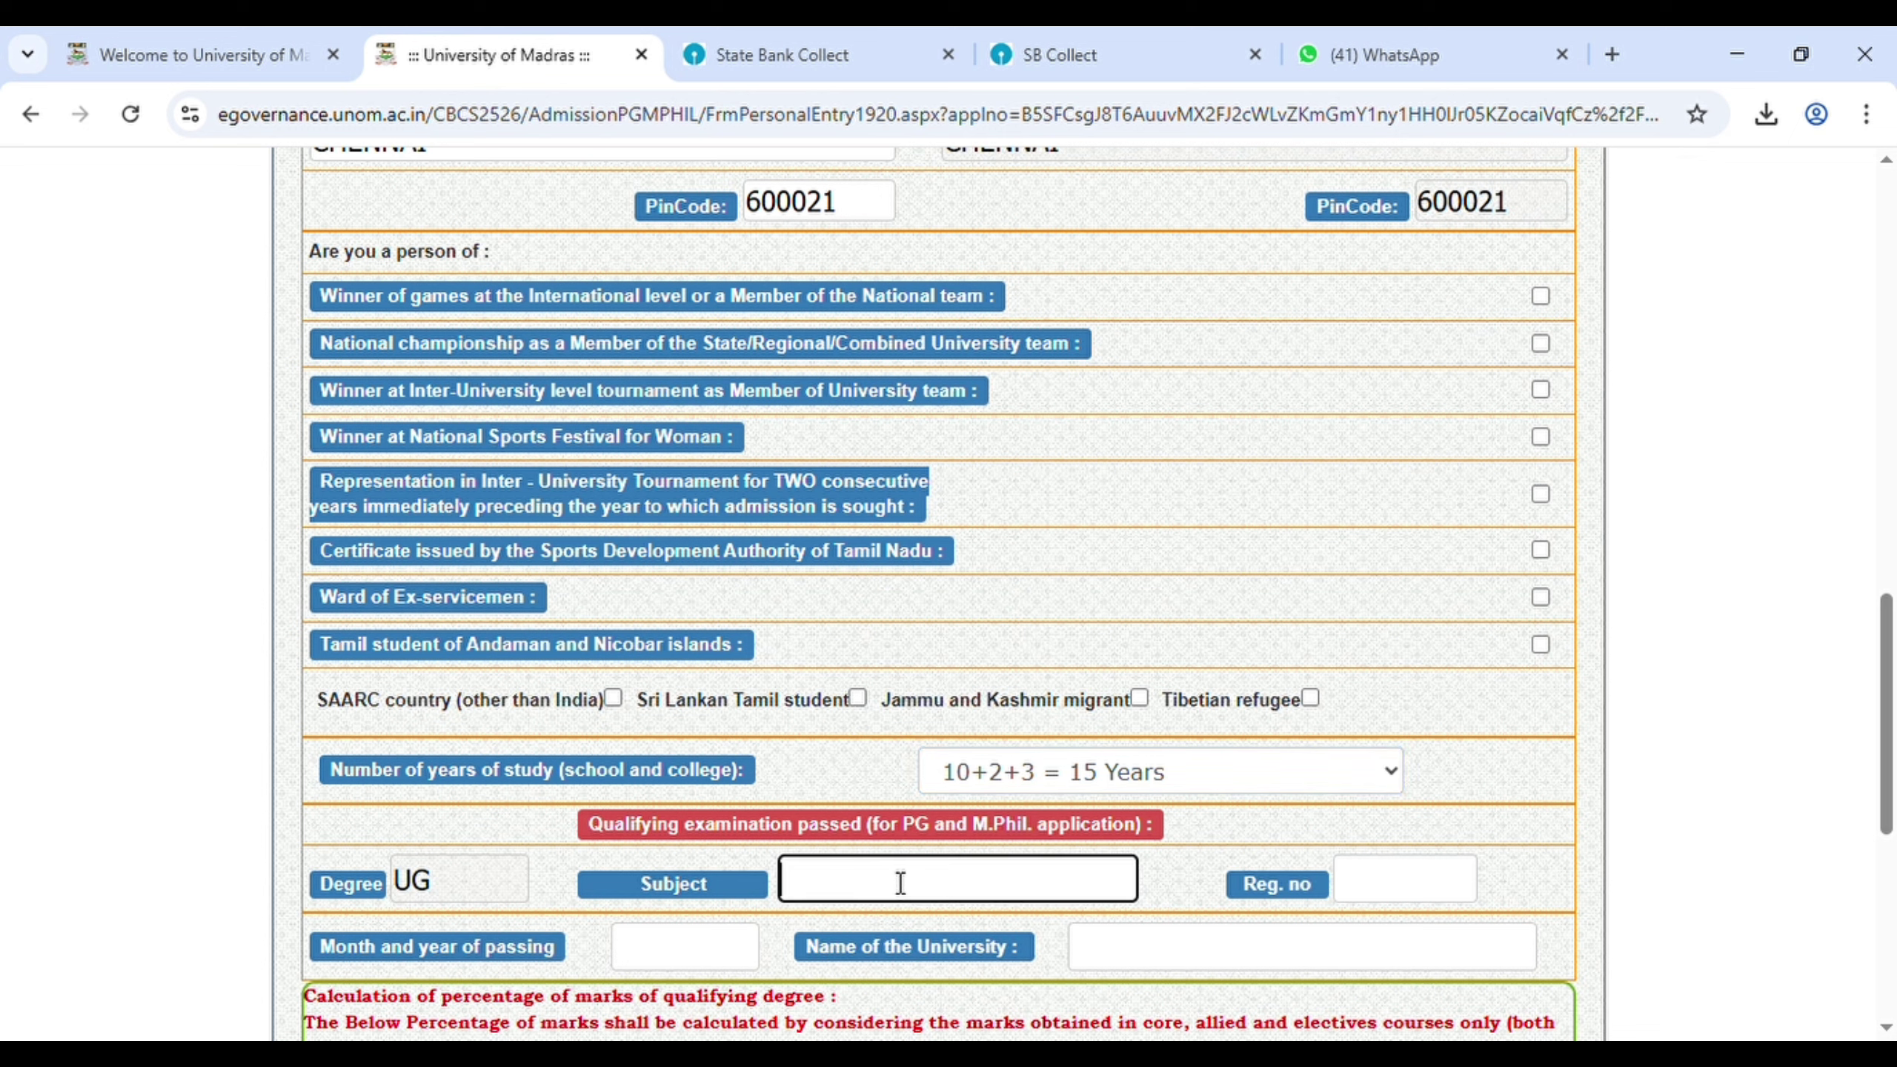
click(966, 946)
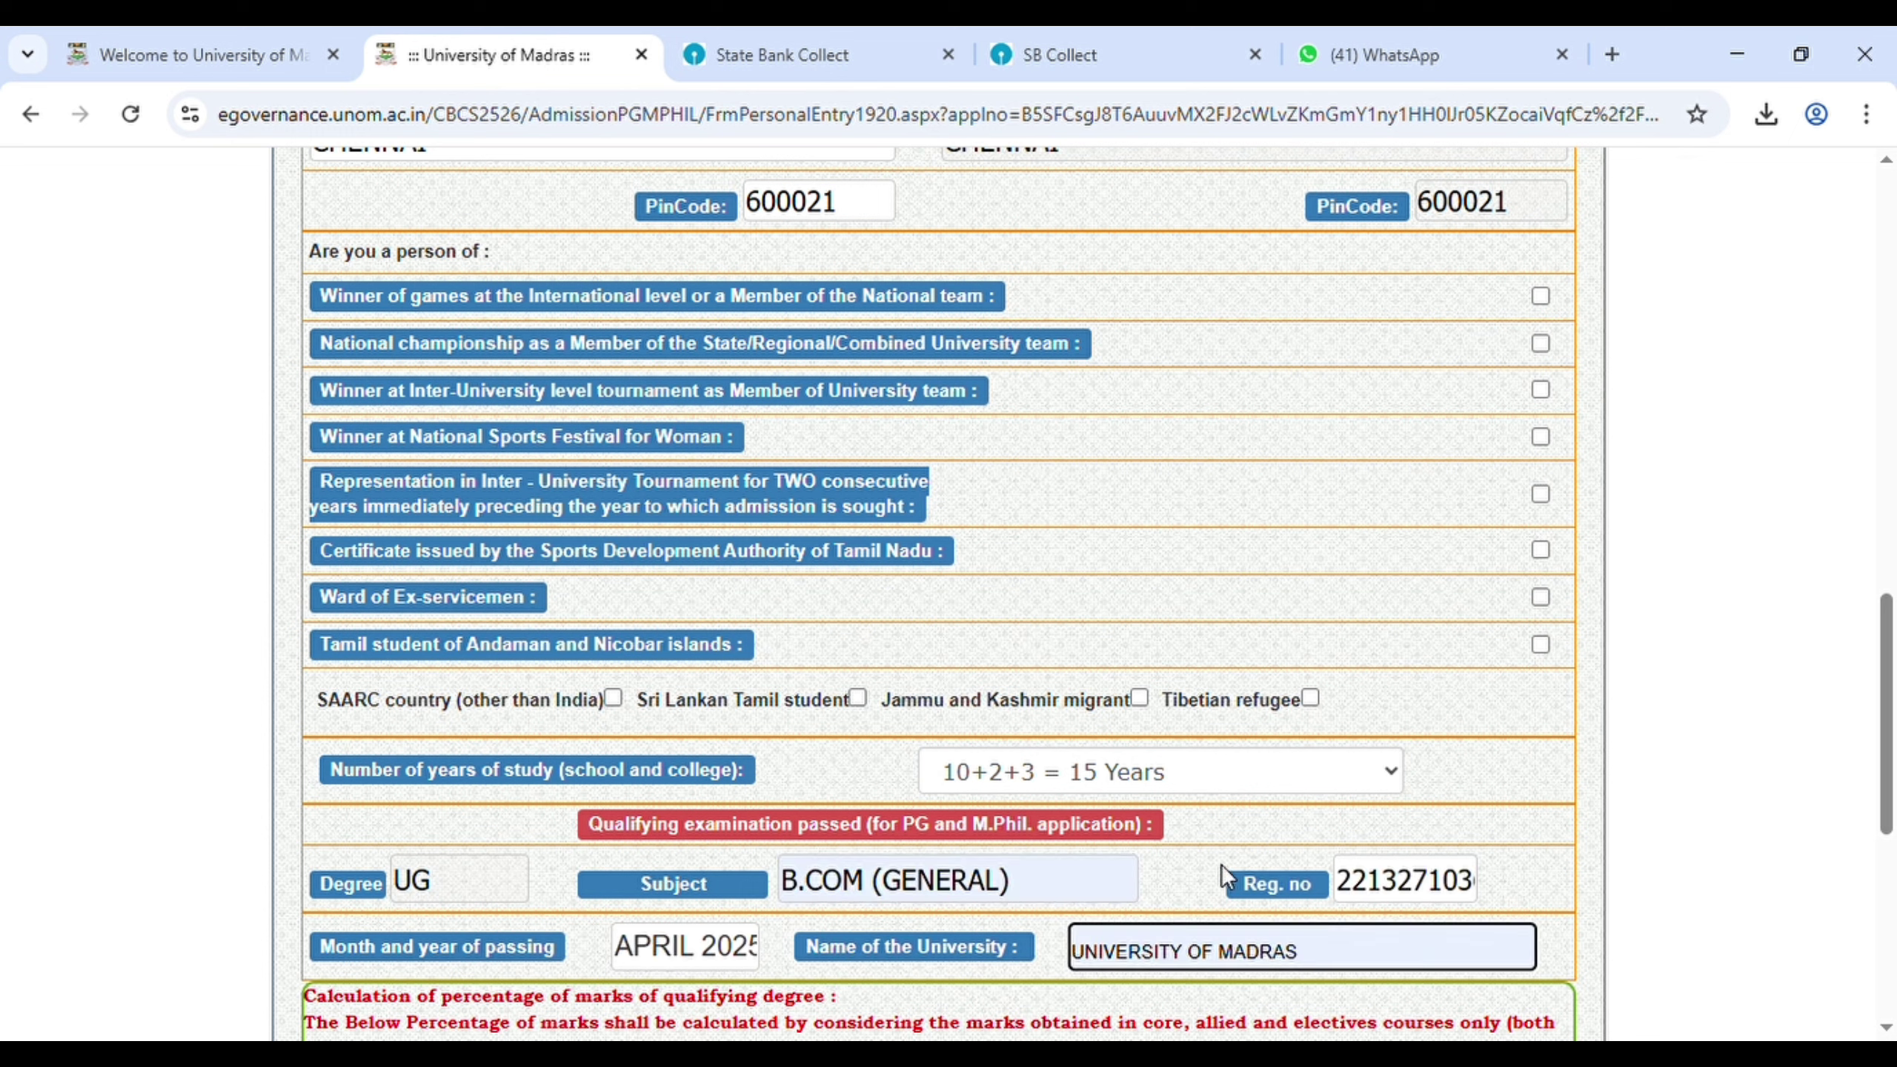
click(1269, 872)
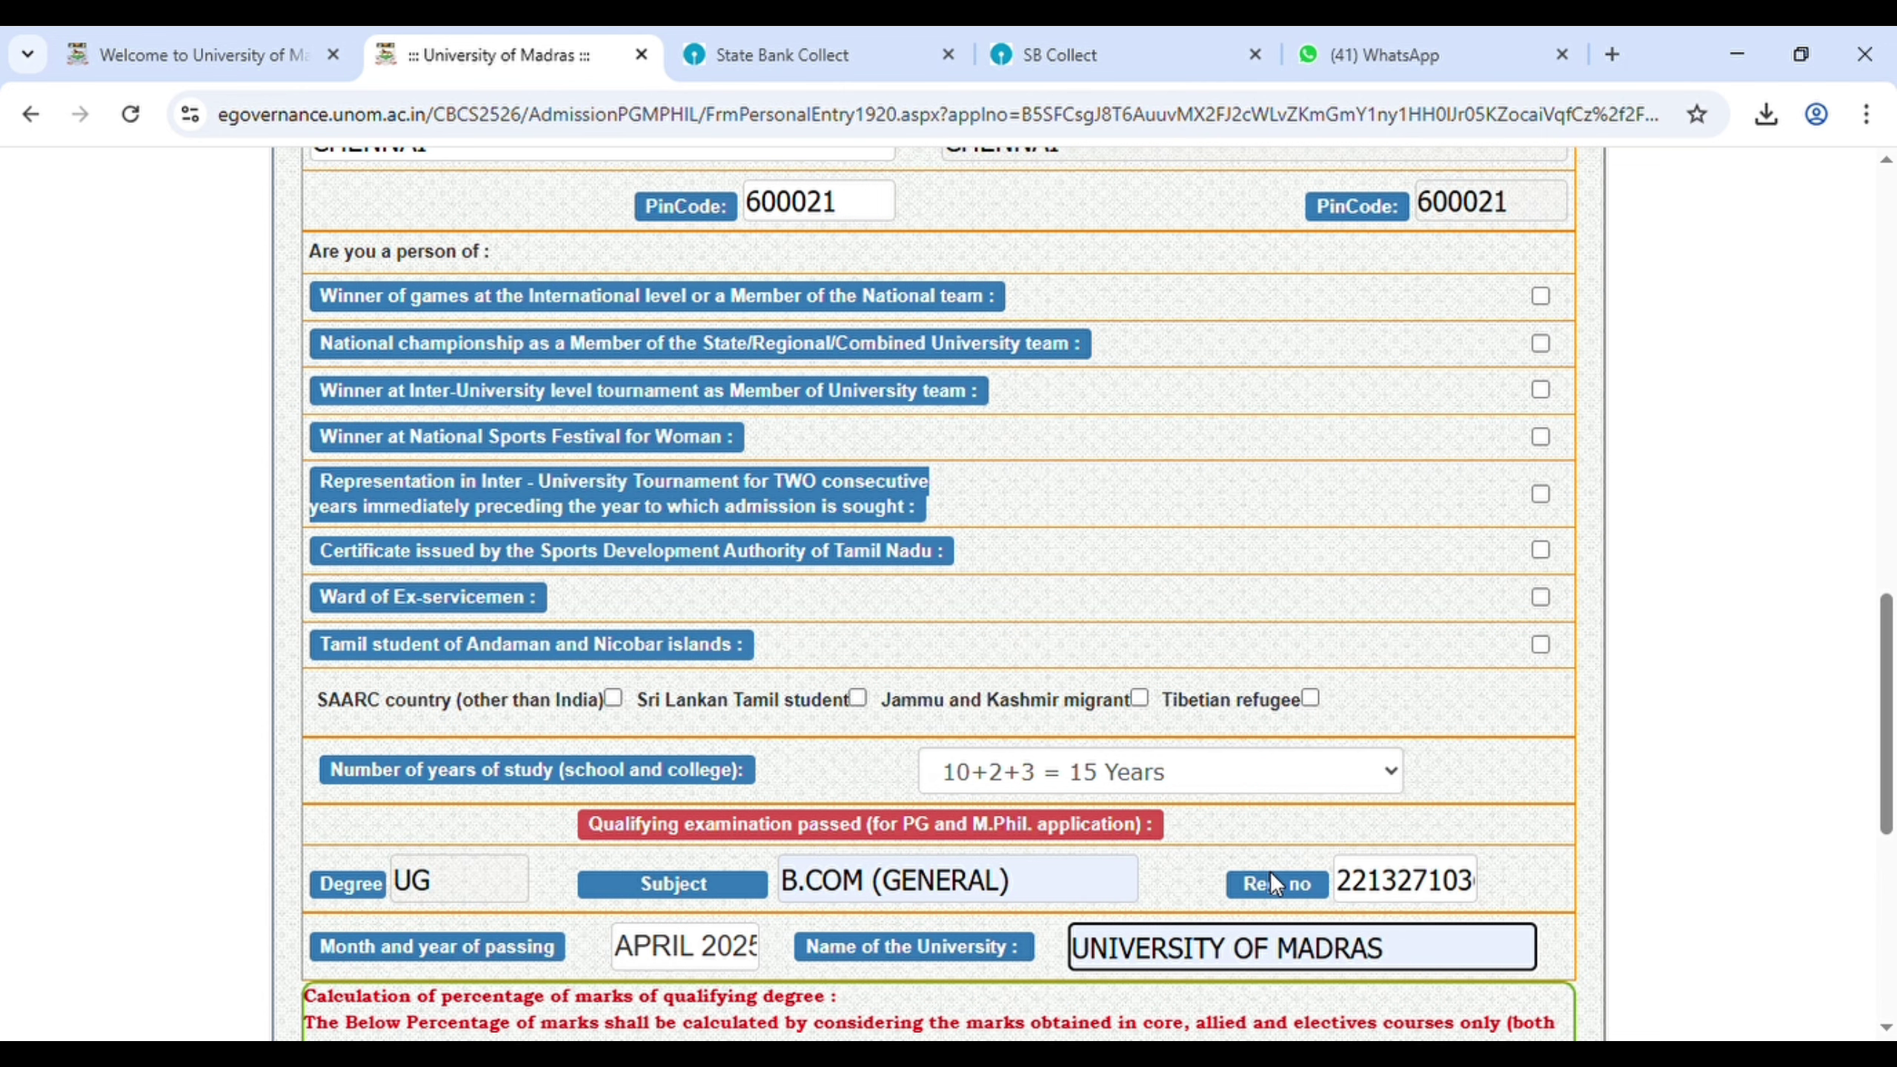
Record marks up to Final Semester: 80 for core subjects, 84 for allied and elective subjects, and 81.077 for both combined
scroll(1380, 515, down, 8)
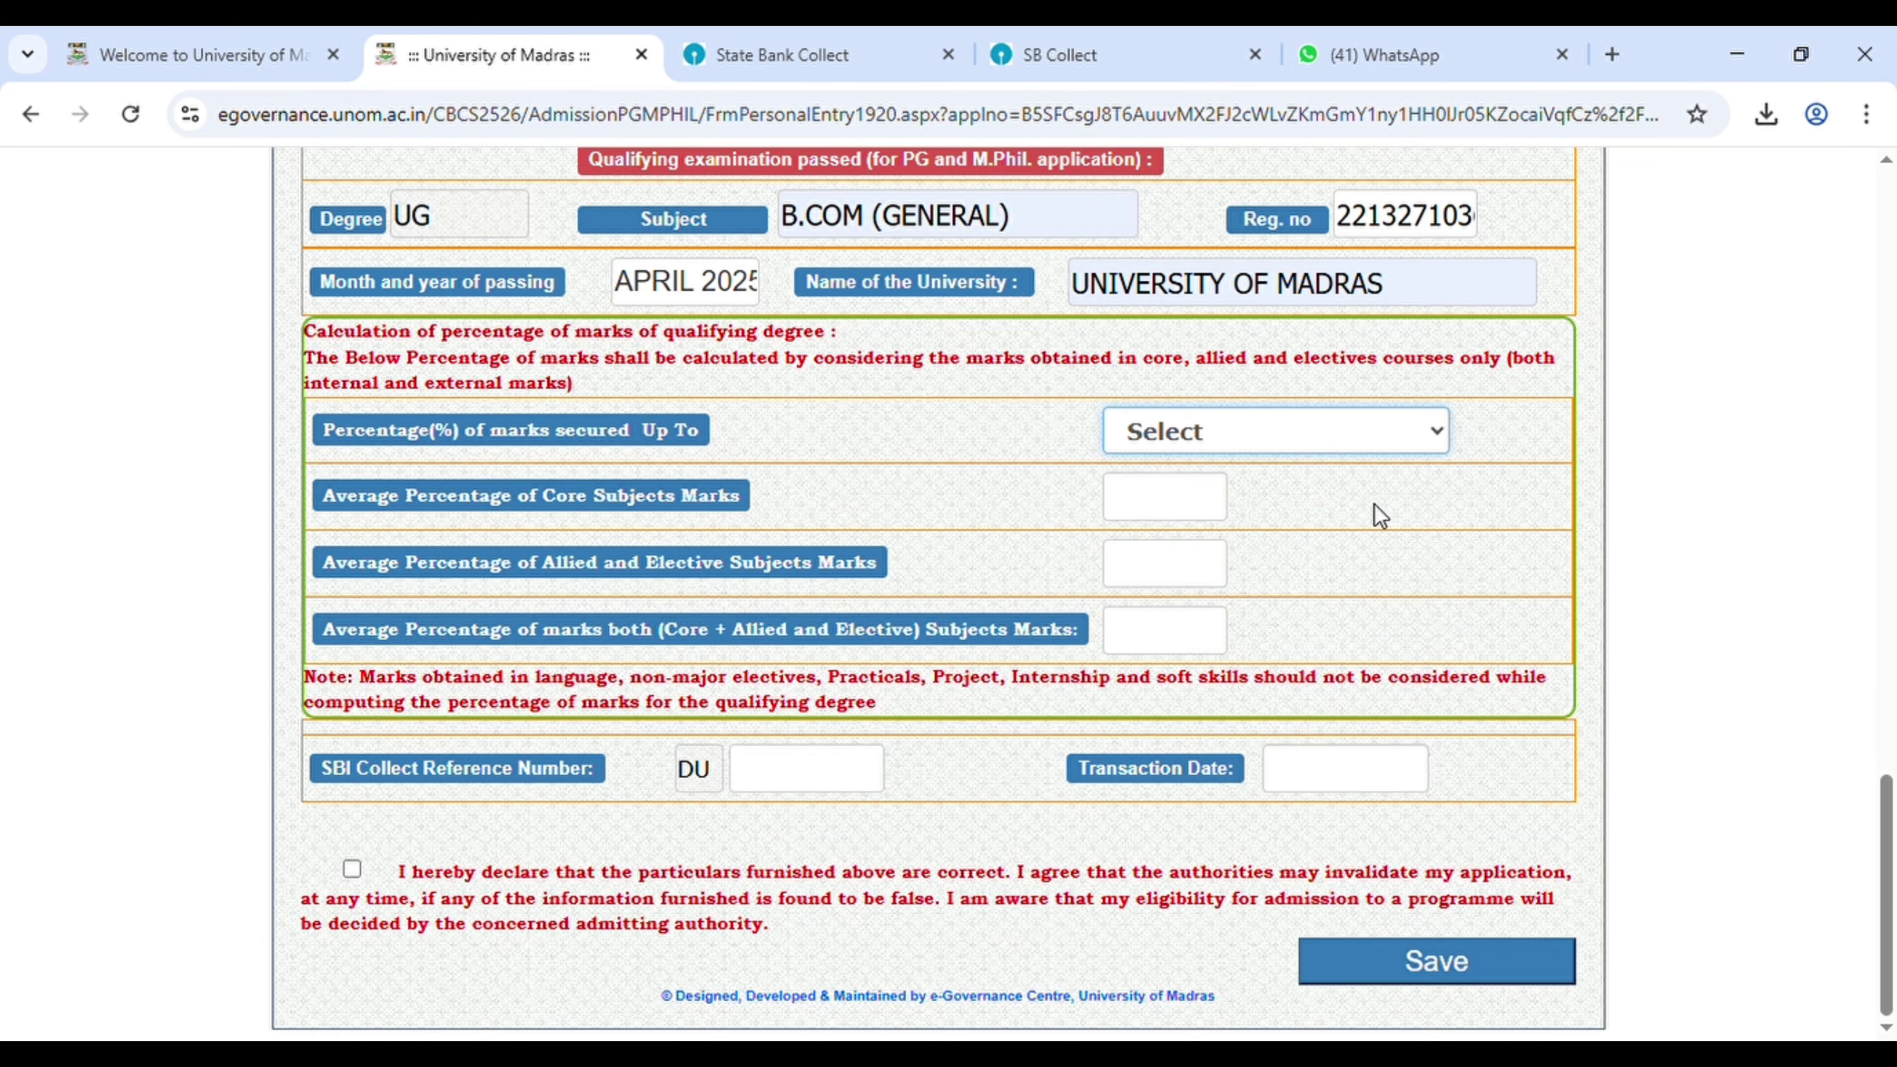
key(Down)
click(1192, 499)
text(8)
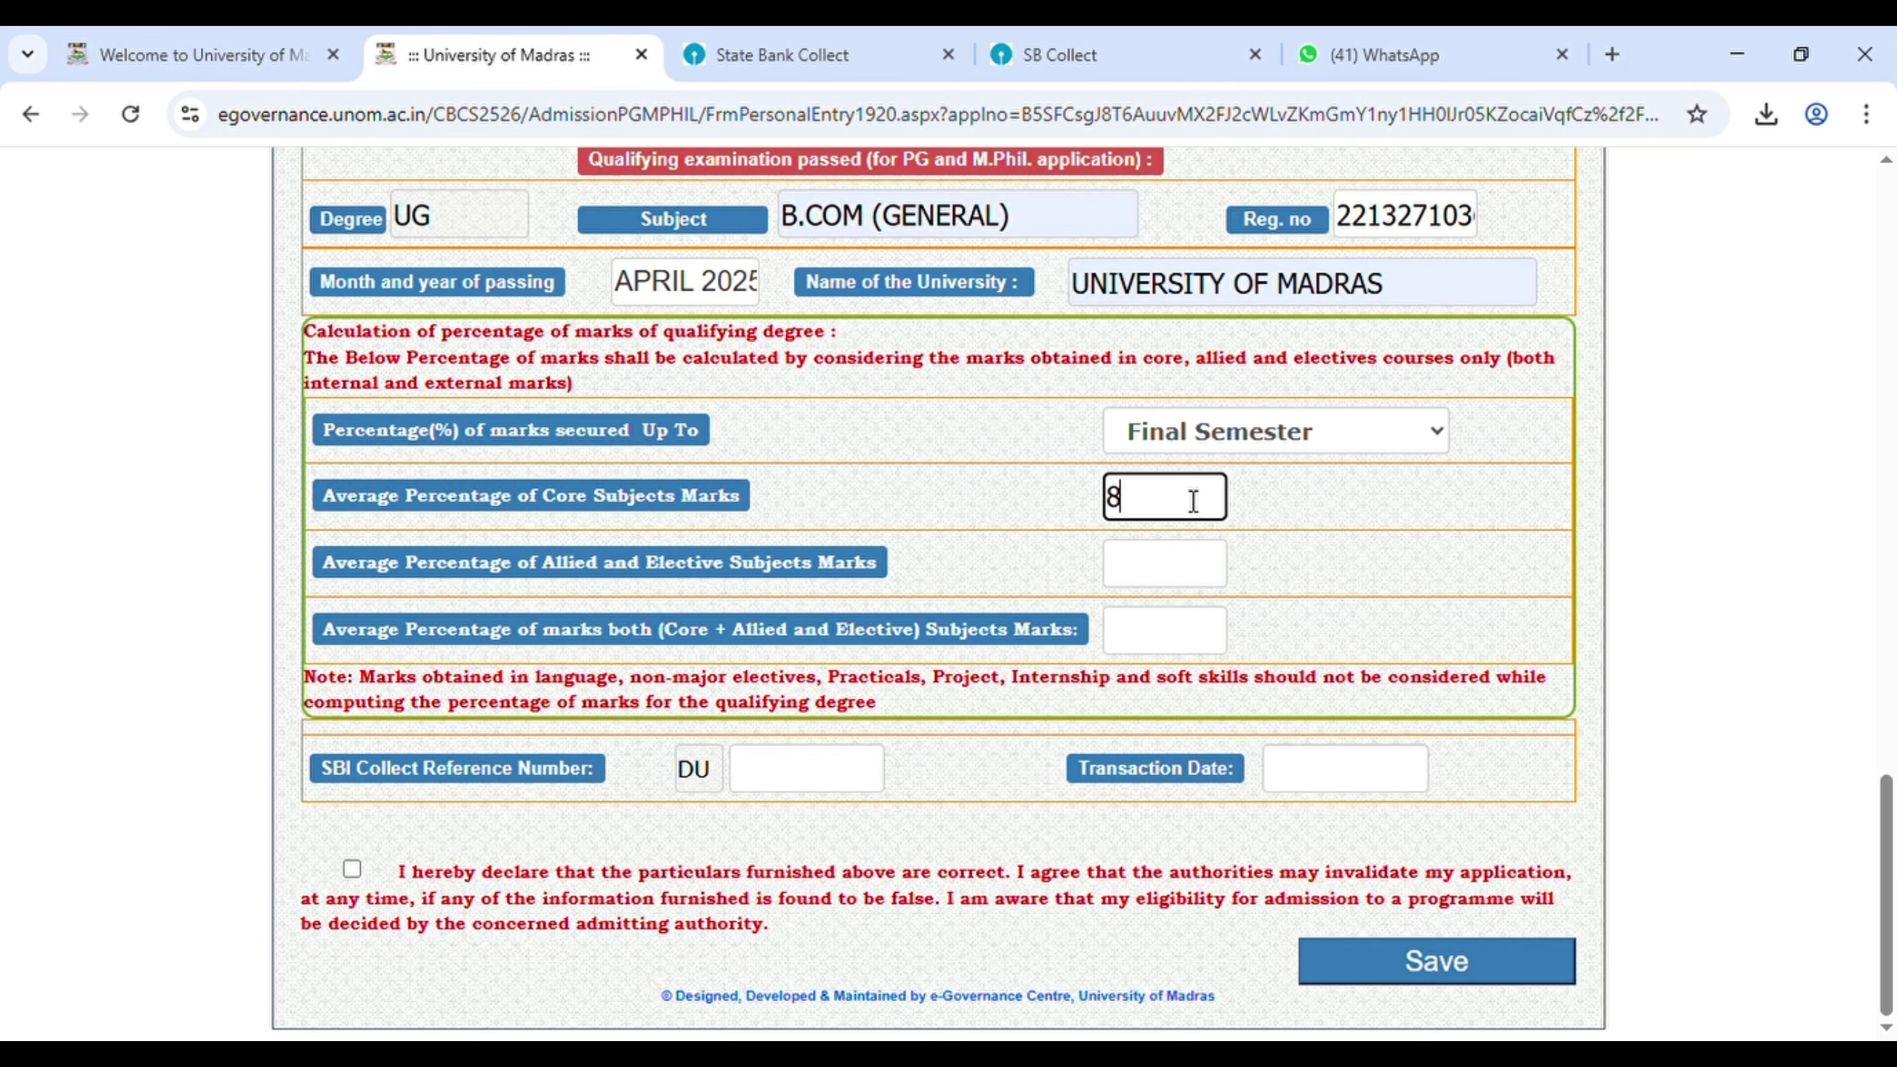
text(0)
click(1178, 564)
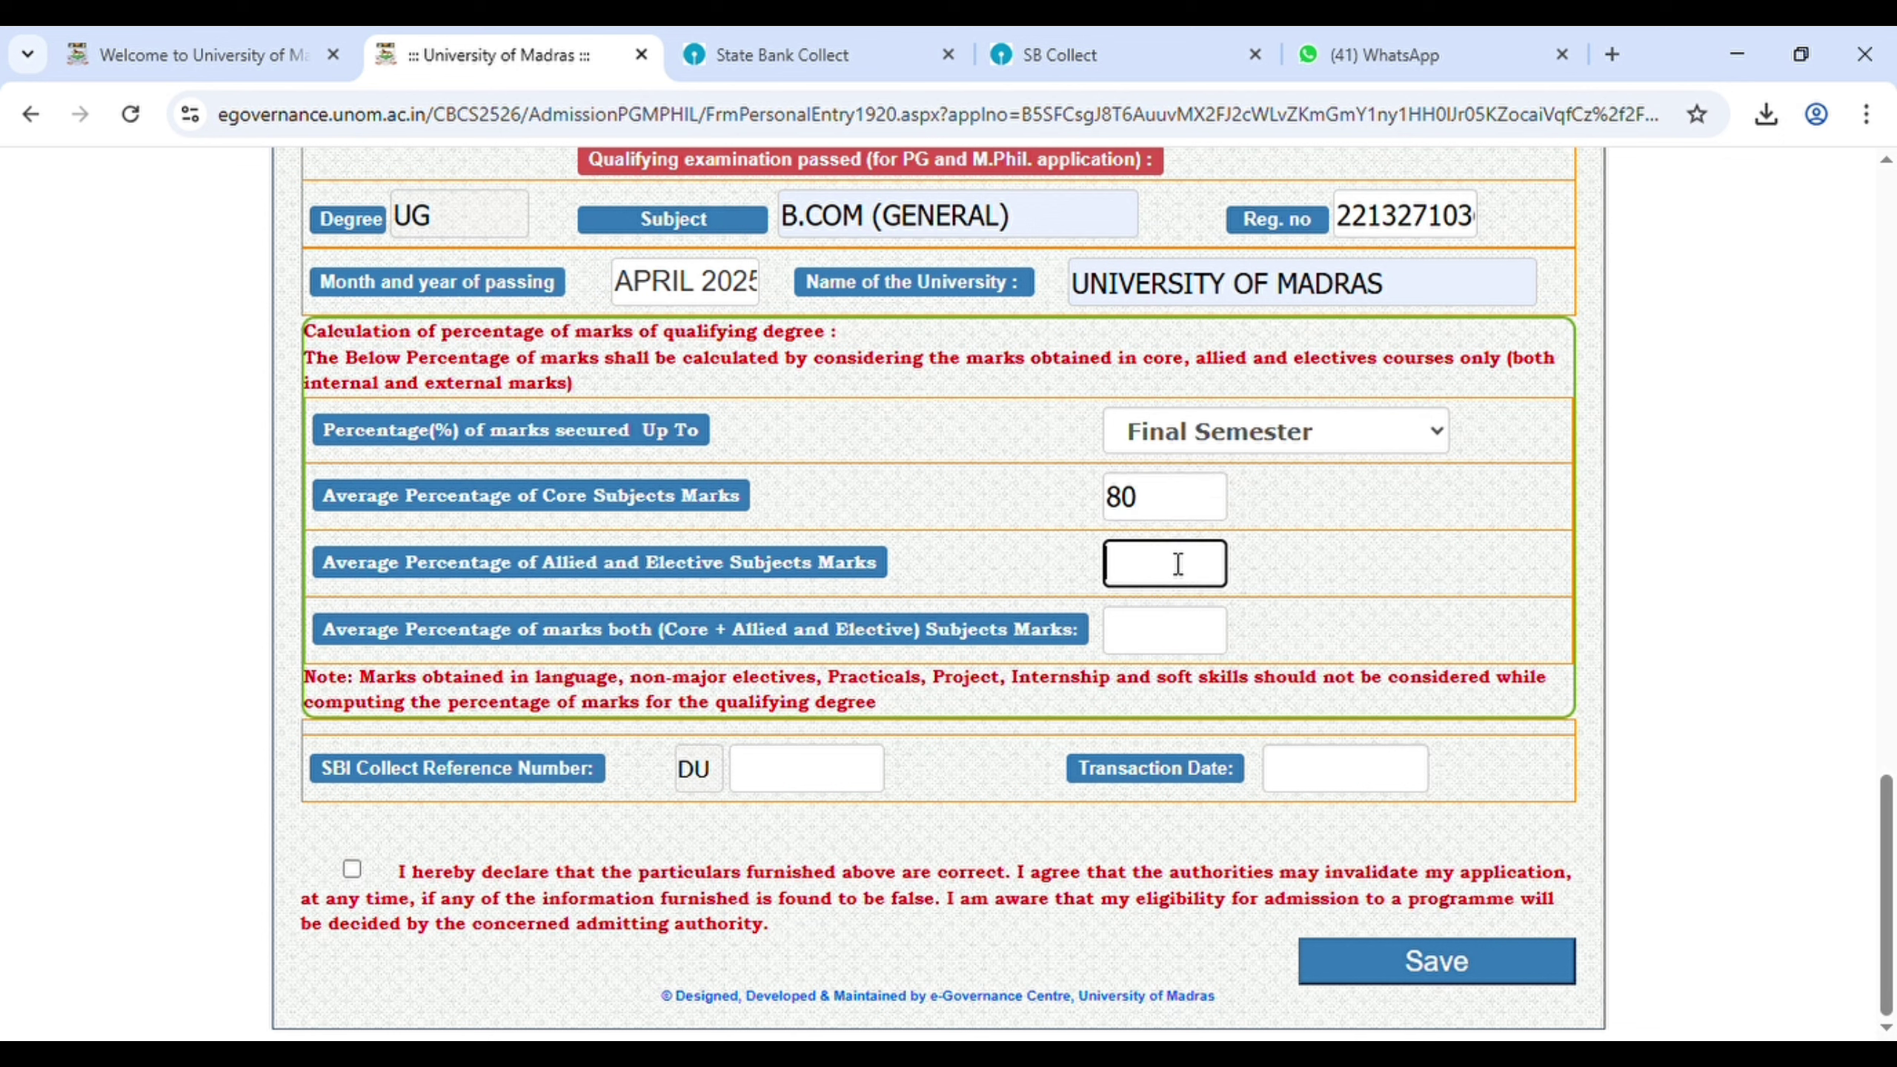
text(84)
click(1164, 628)
text(81.07)
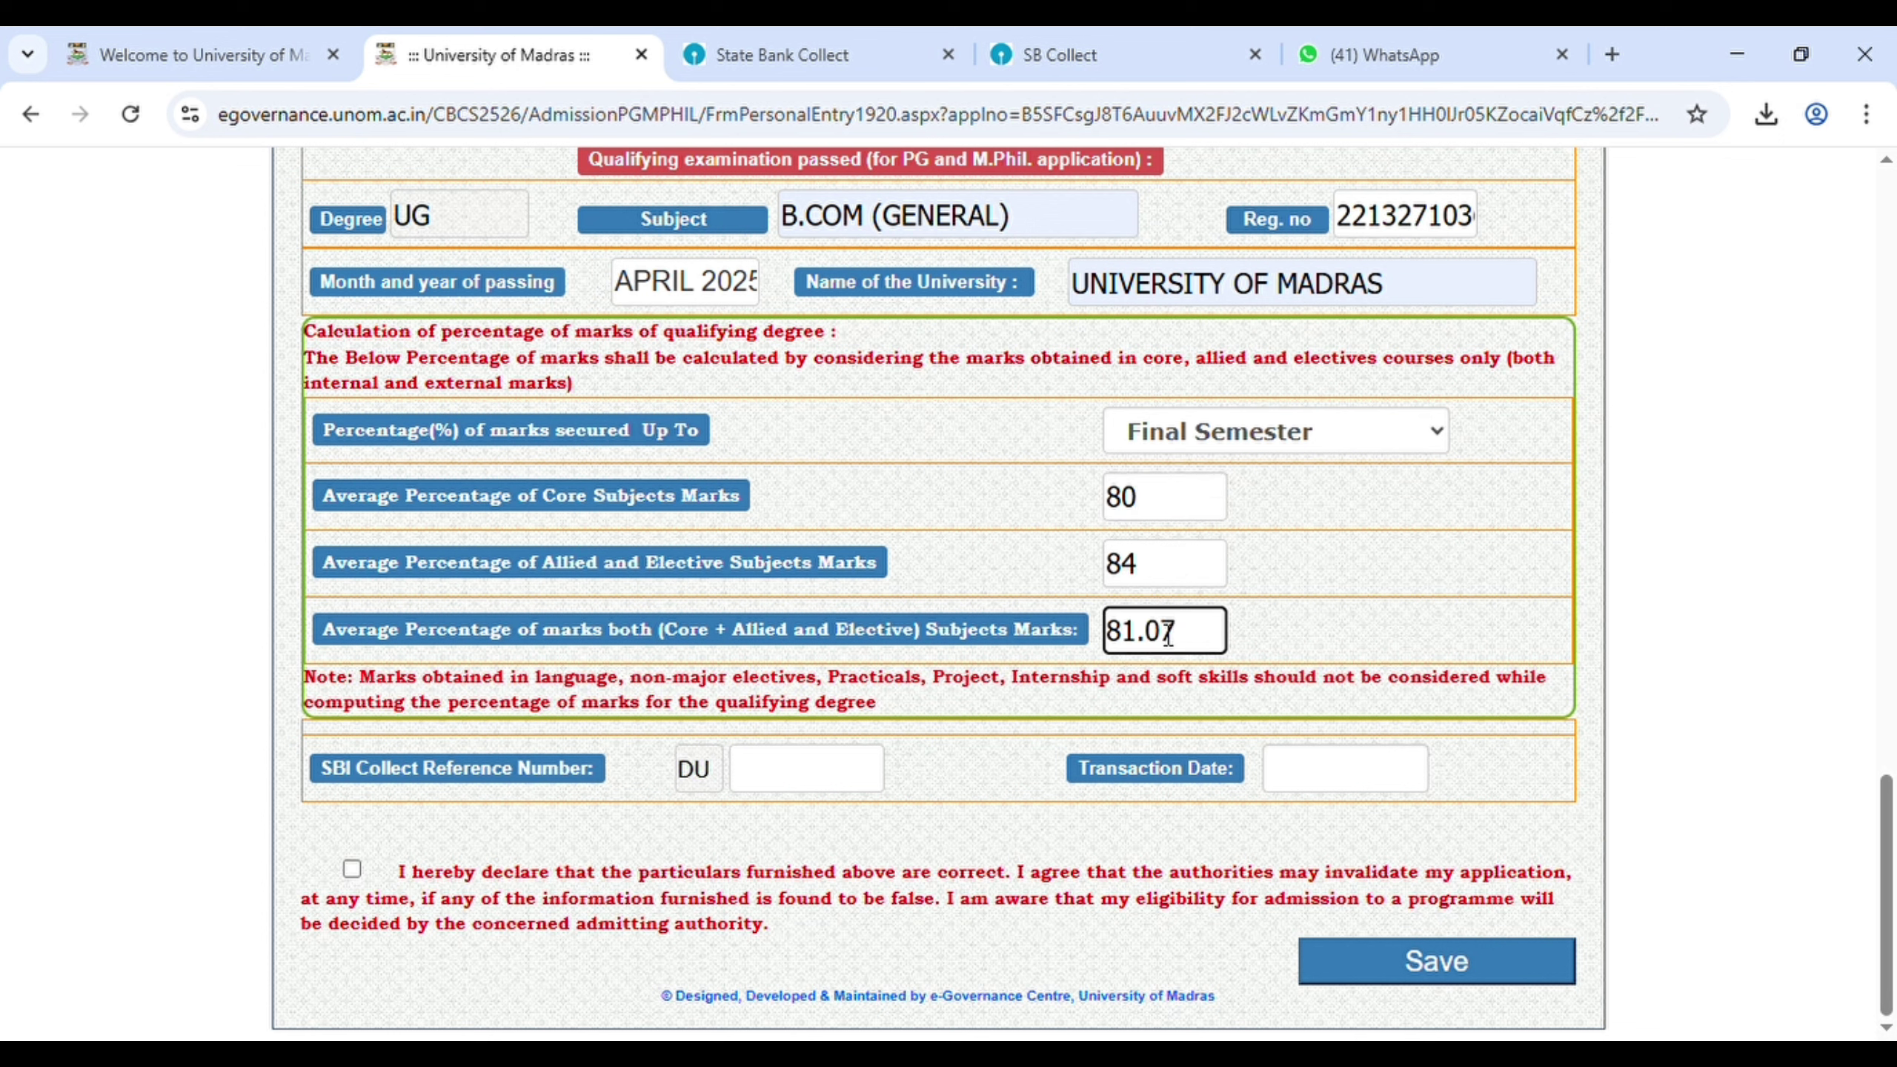
text(7)
Enter the SBI Collect reference number and transaction date 06/06/2025, accept the declaration and save the application
click(795, 776)
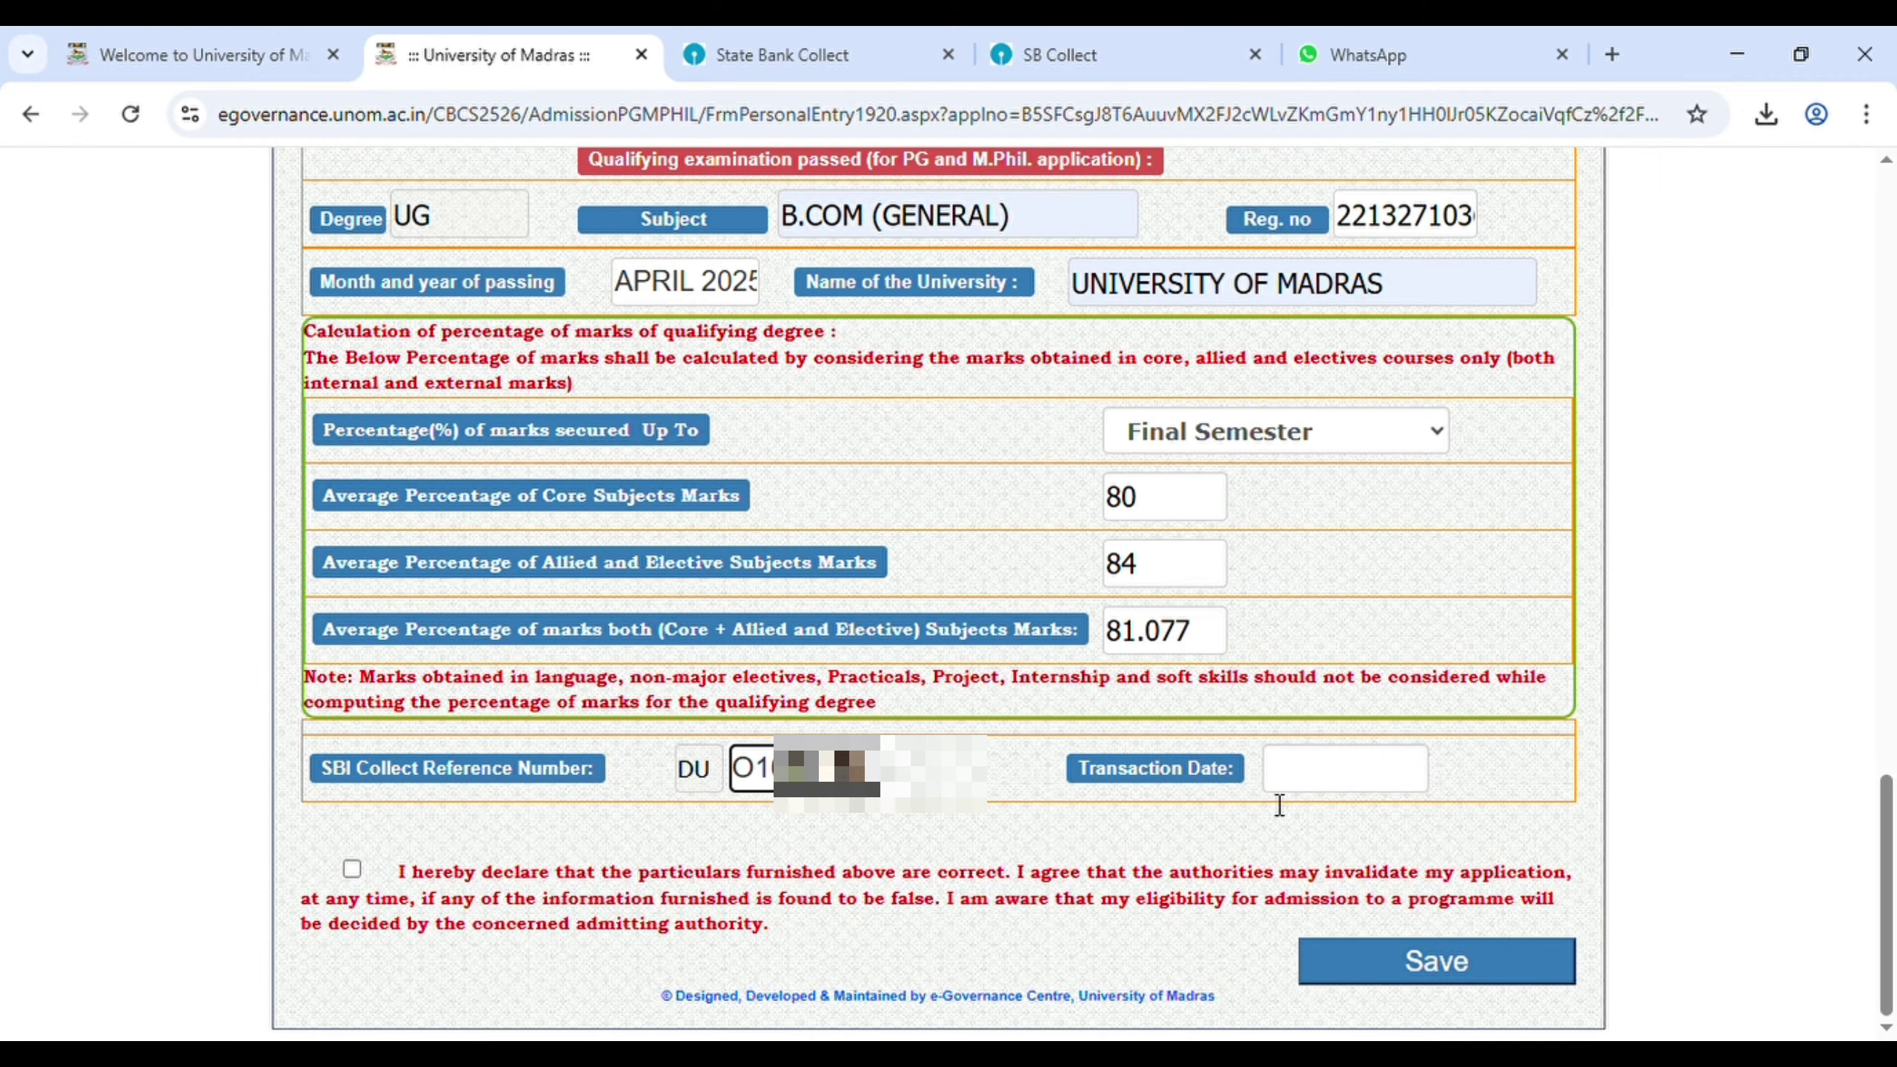
click(1304, 789)
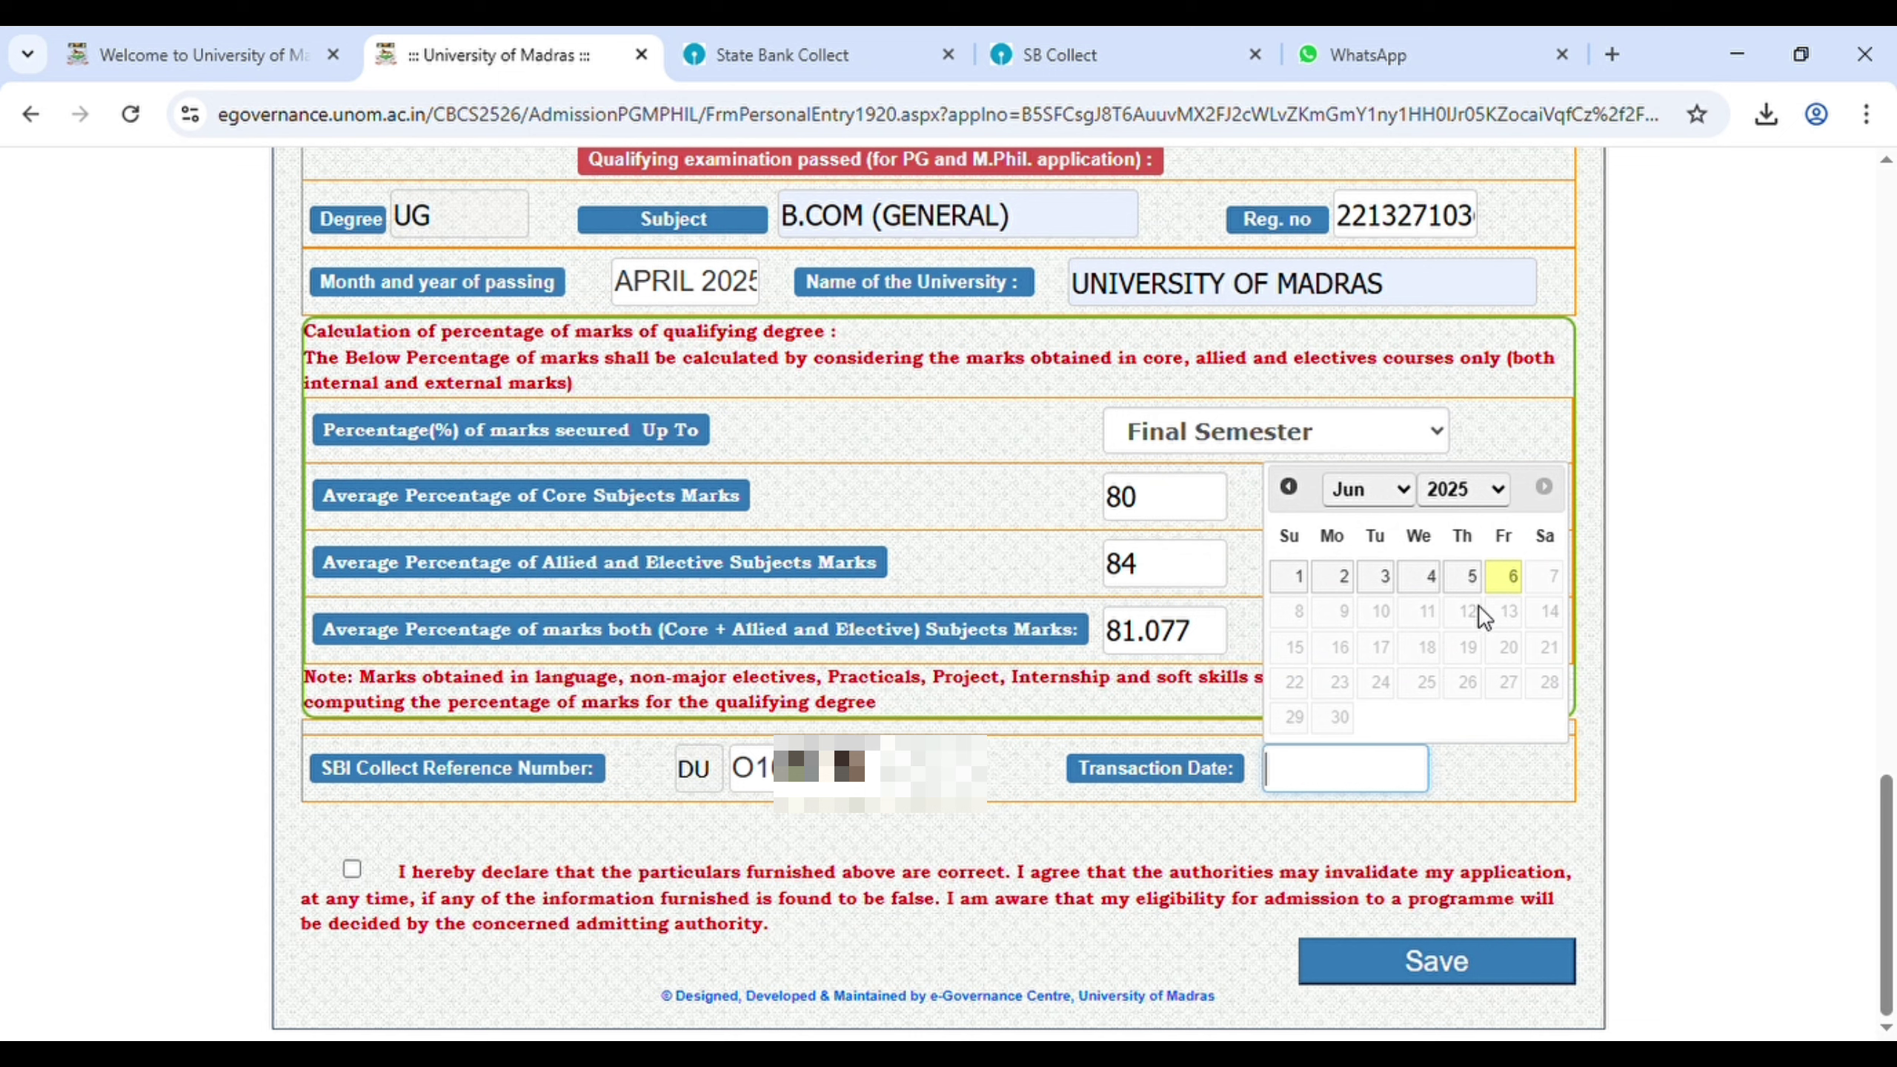
click(1505, 577)
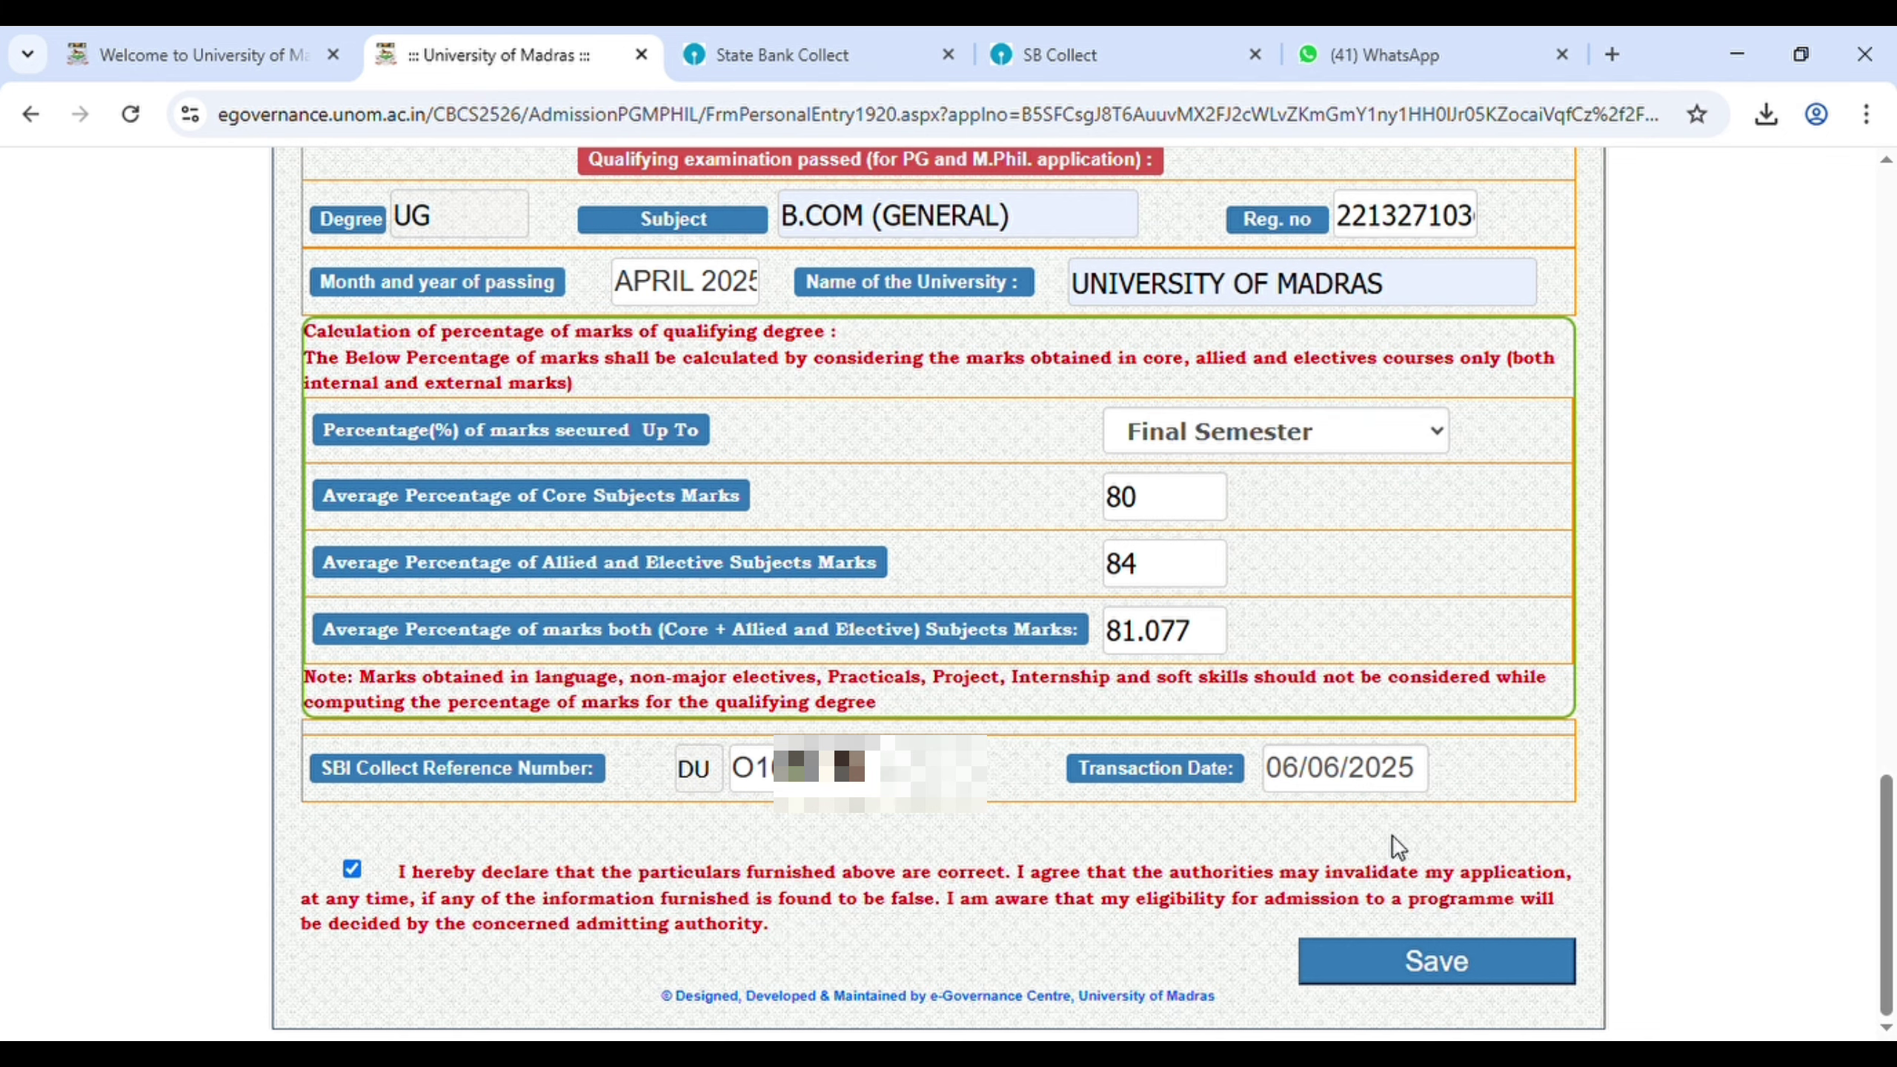
click(1464, 968)
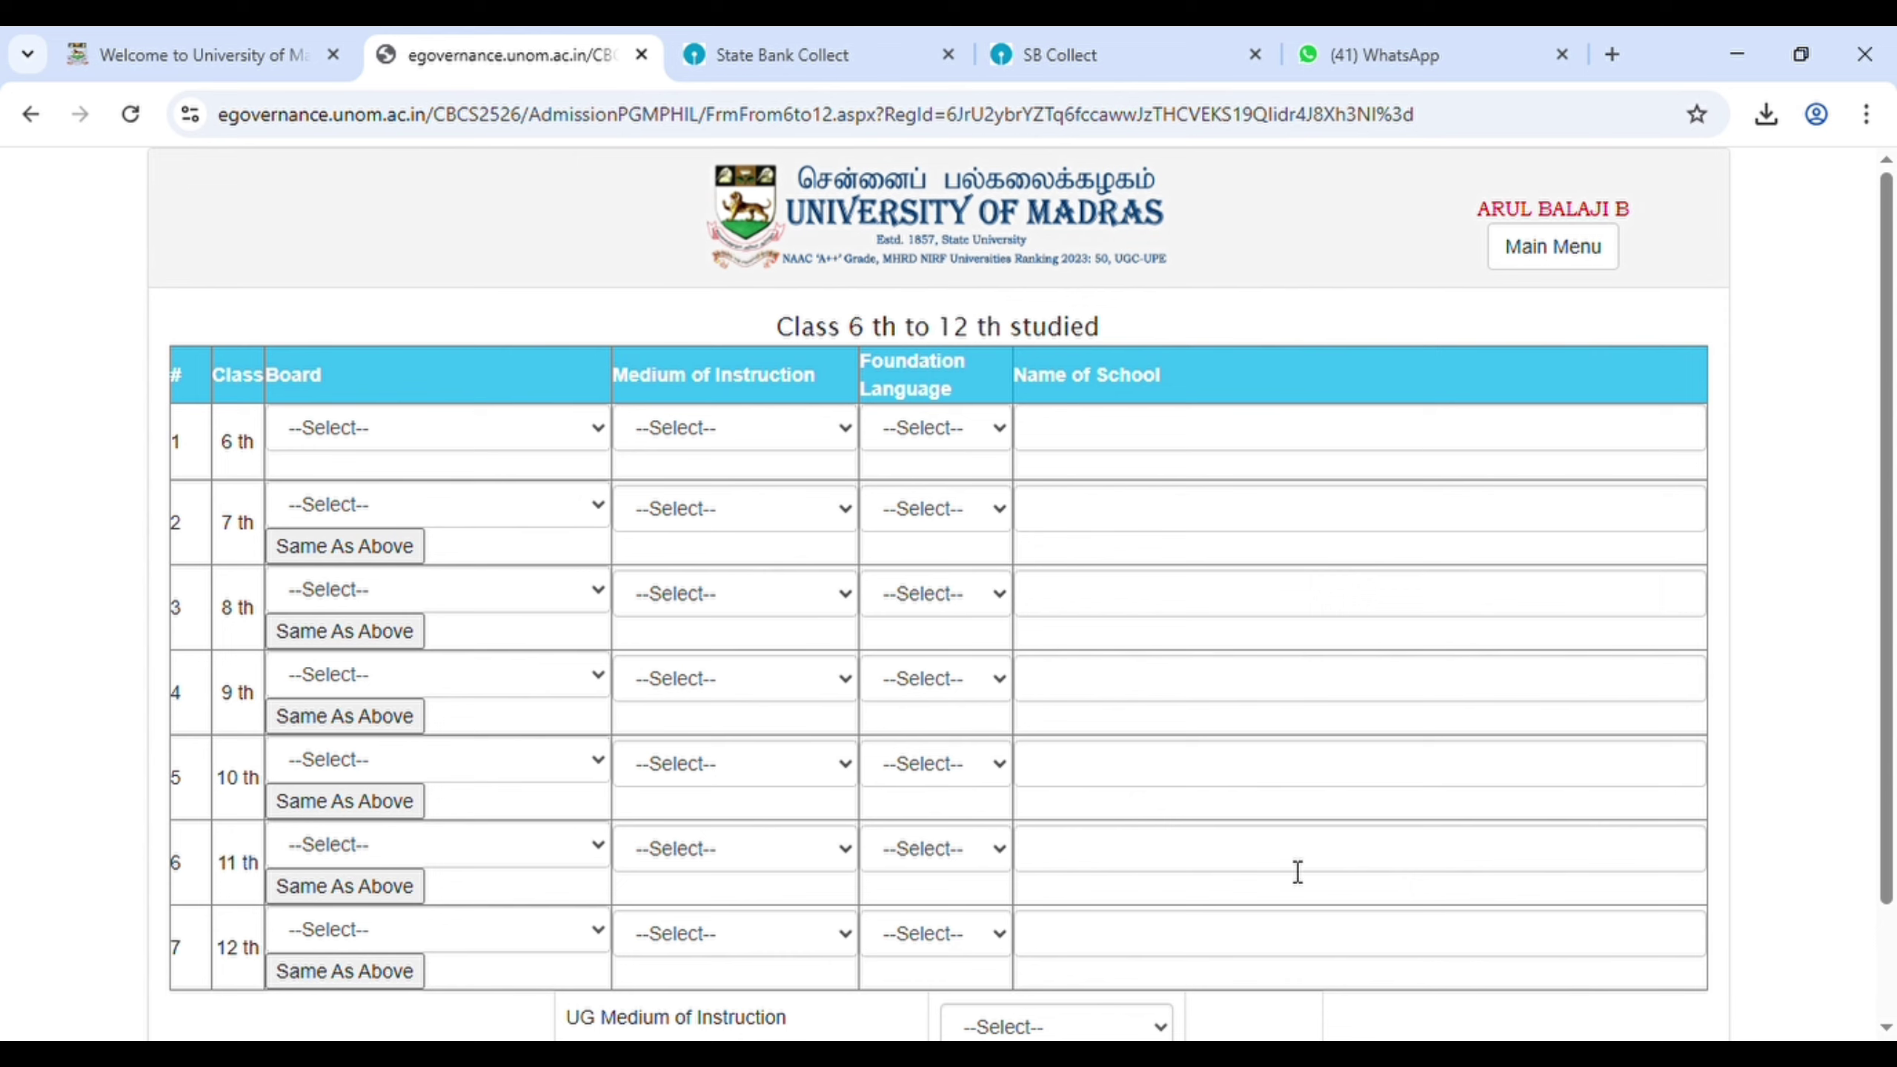
Fill in the 6th class row with the Tamil Nadu-Government Aided board, Tamil Medium, foundation language Tamil and school K C SANKARALINGA NADAR HR SEC SCHOOL
click(568, 430)
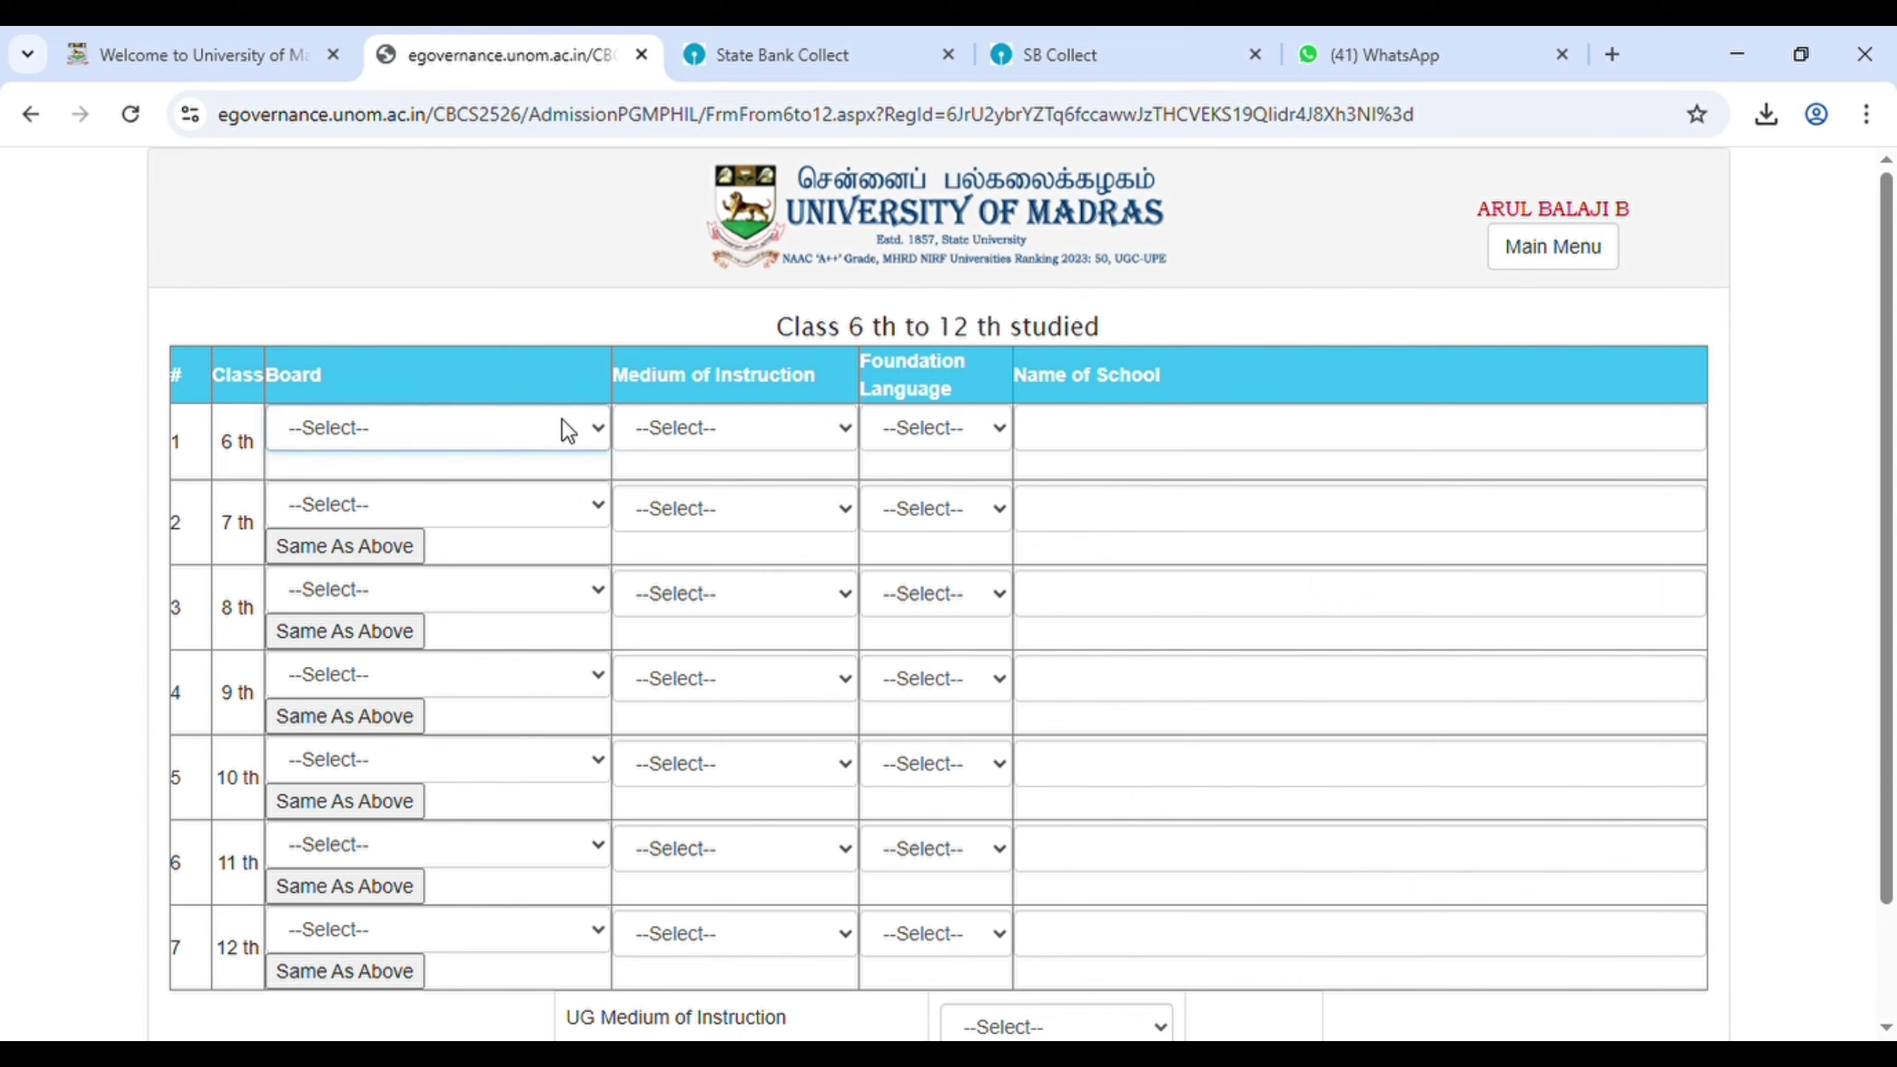
click(548, 525)
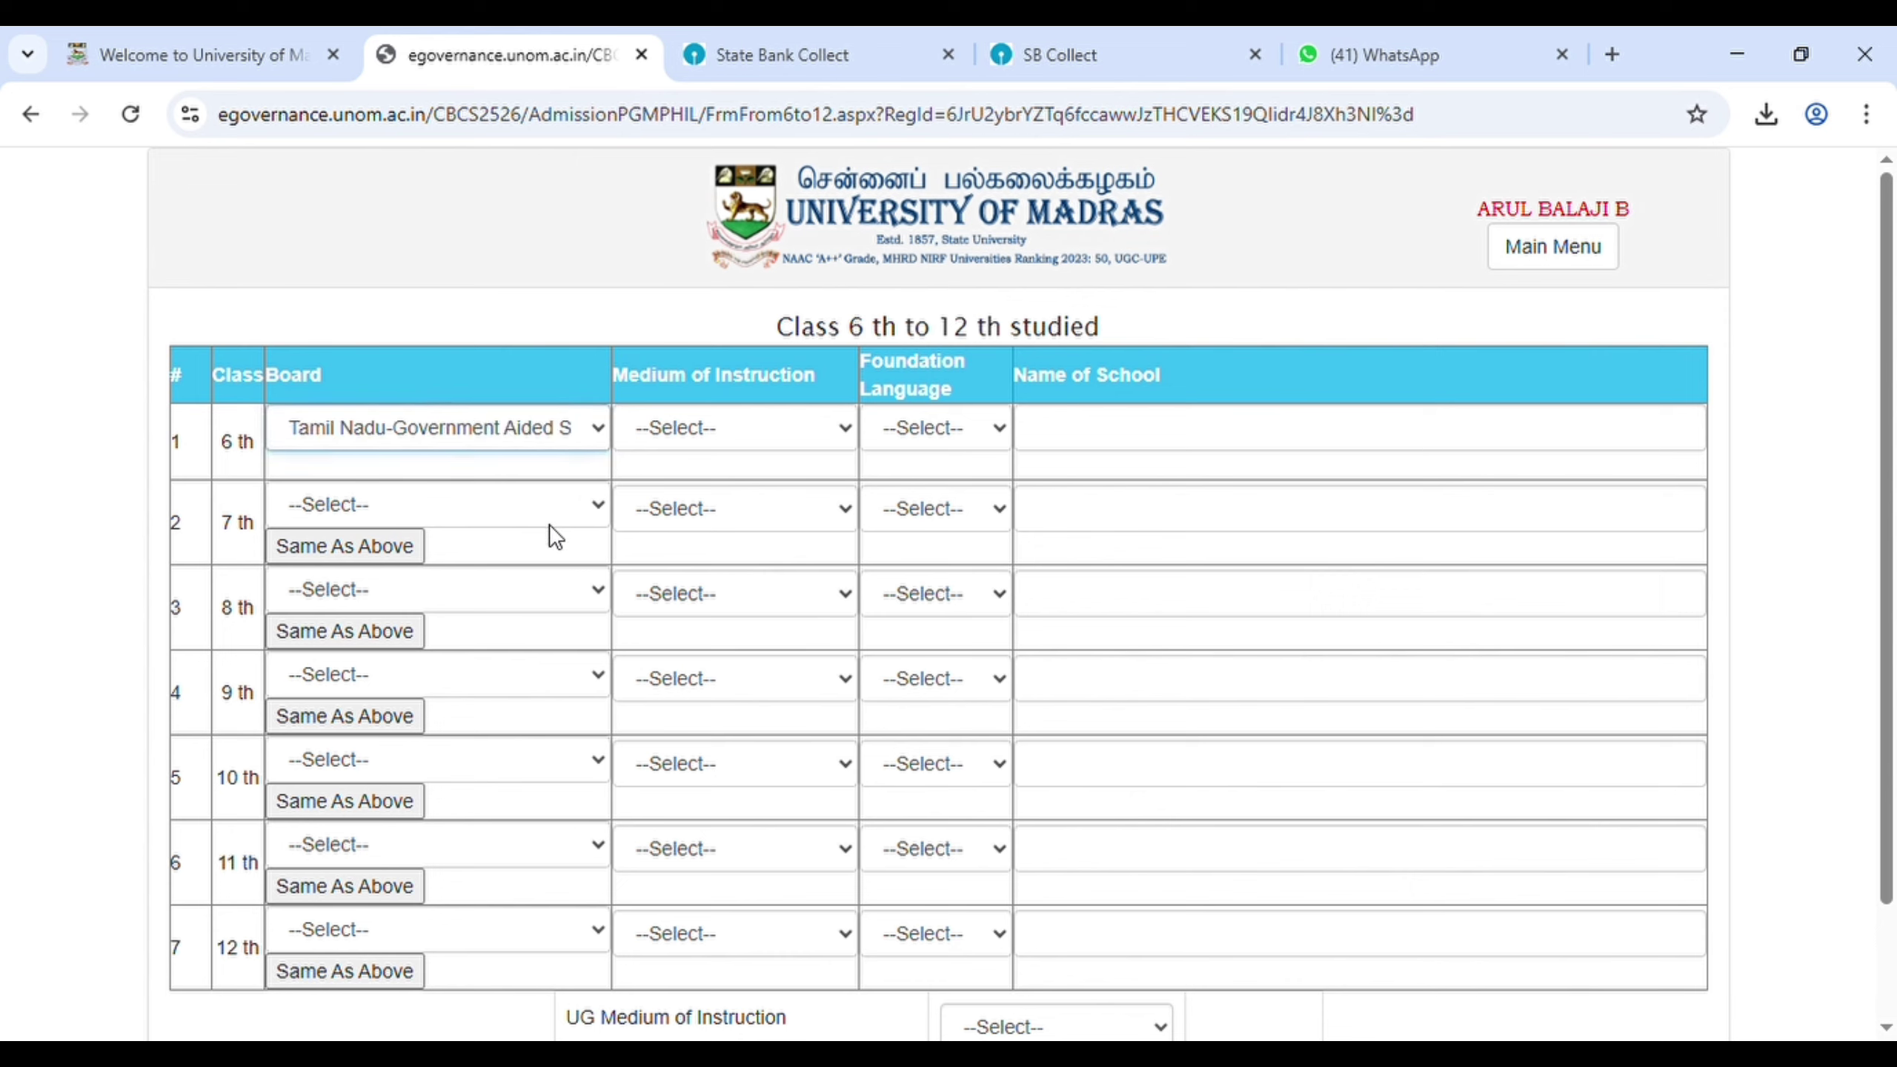
click(744, 426)
click(744, 508)
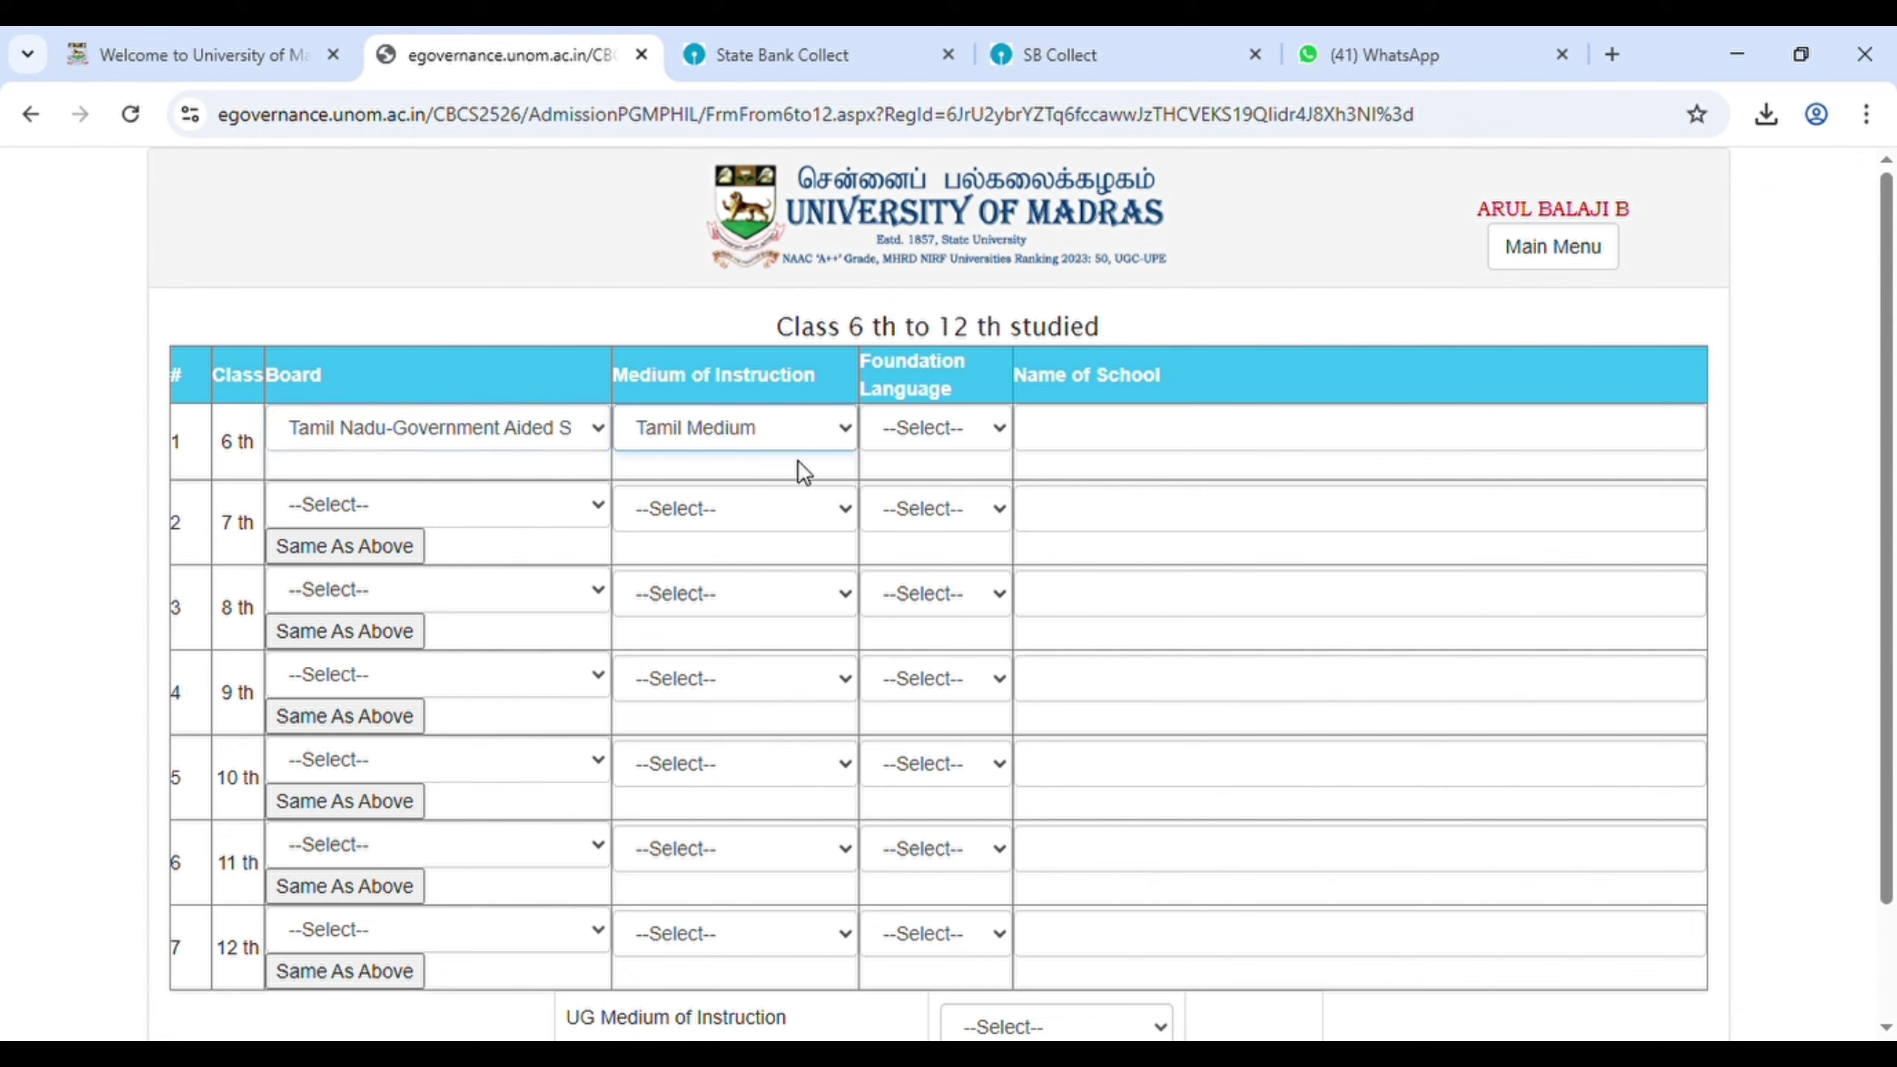
click(905, 428)
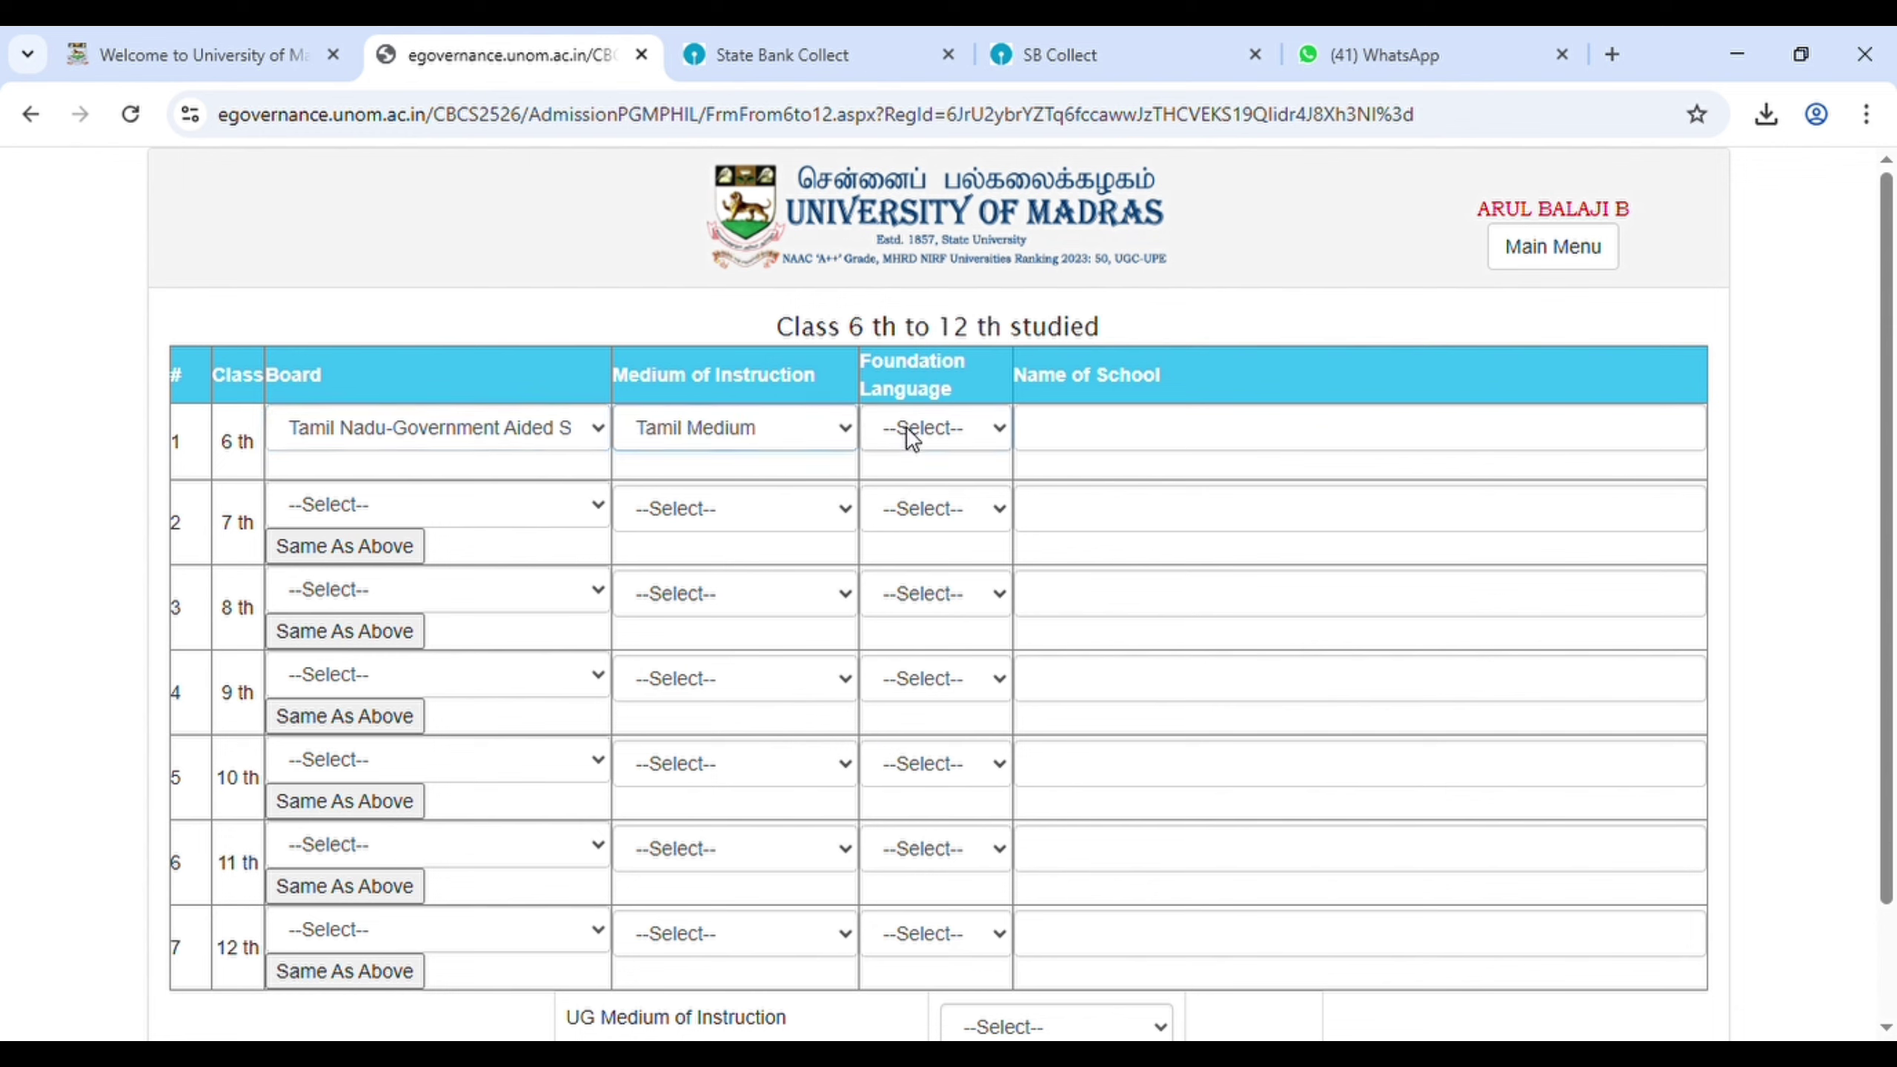
click(911, 492)
click(1135, 426)
text(K C SANKARALINGA NADAR HR SEC SCHOOL)
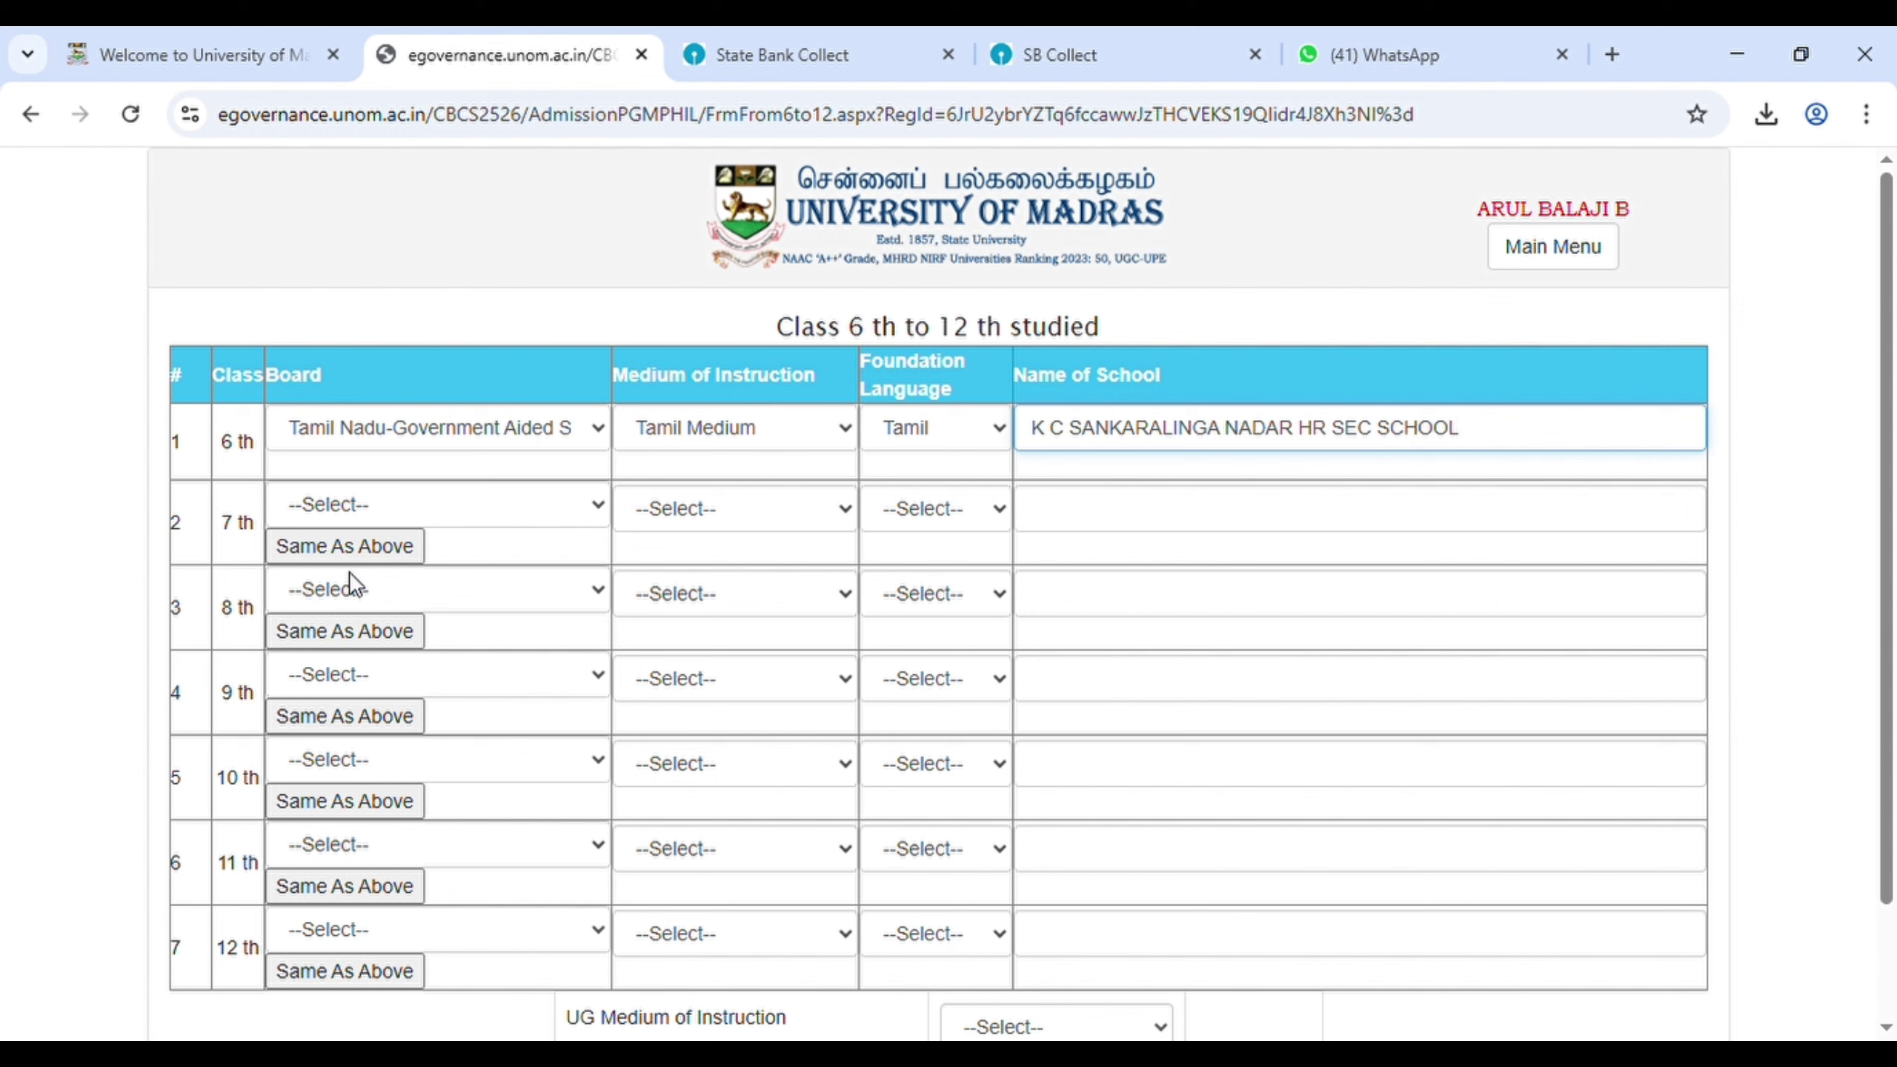
Copy the 6th class board, medium, foundation language and school name down to the rows for classes 7 to 12
click(365, 548)
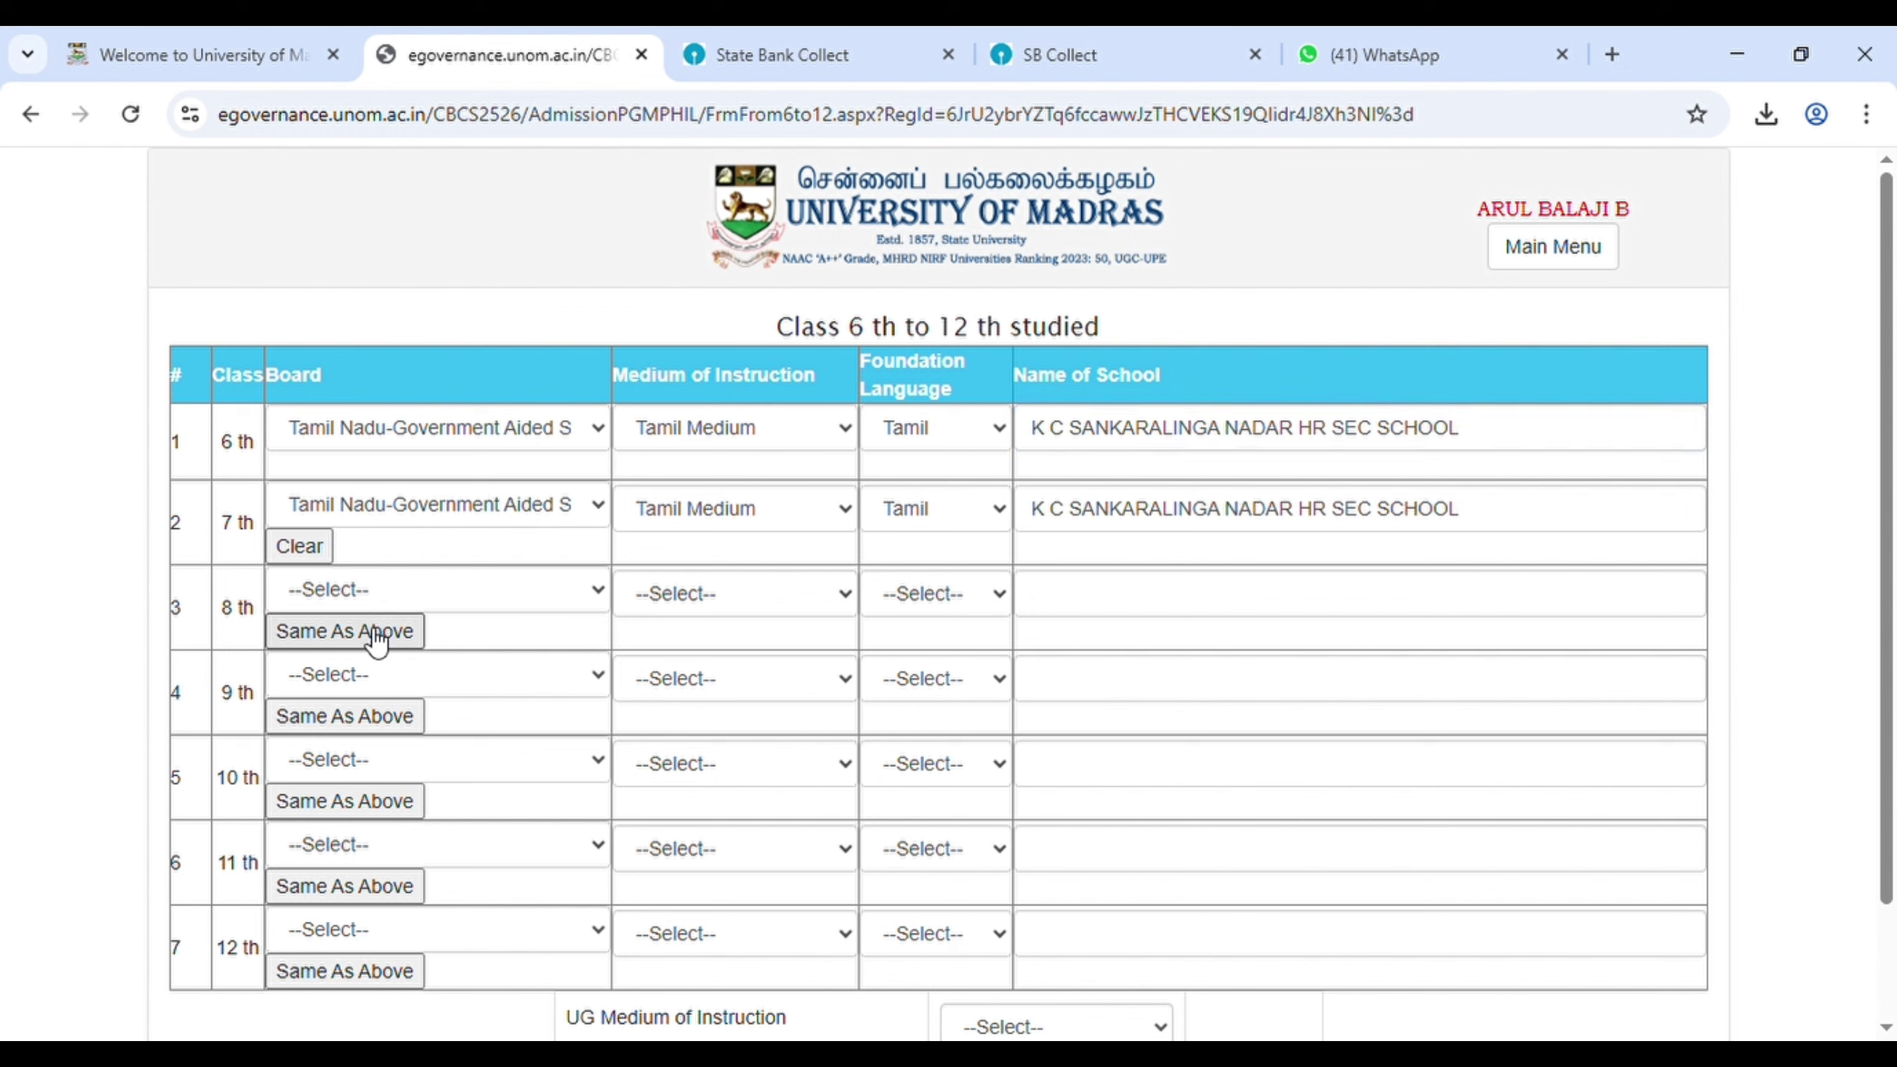
click(375, 635)
click(368, 718)
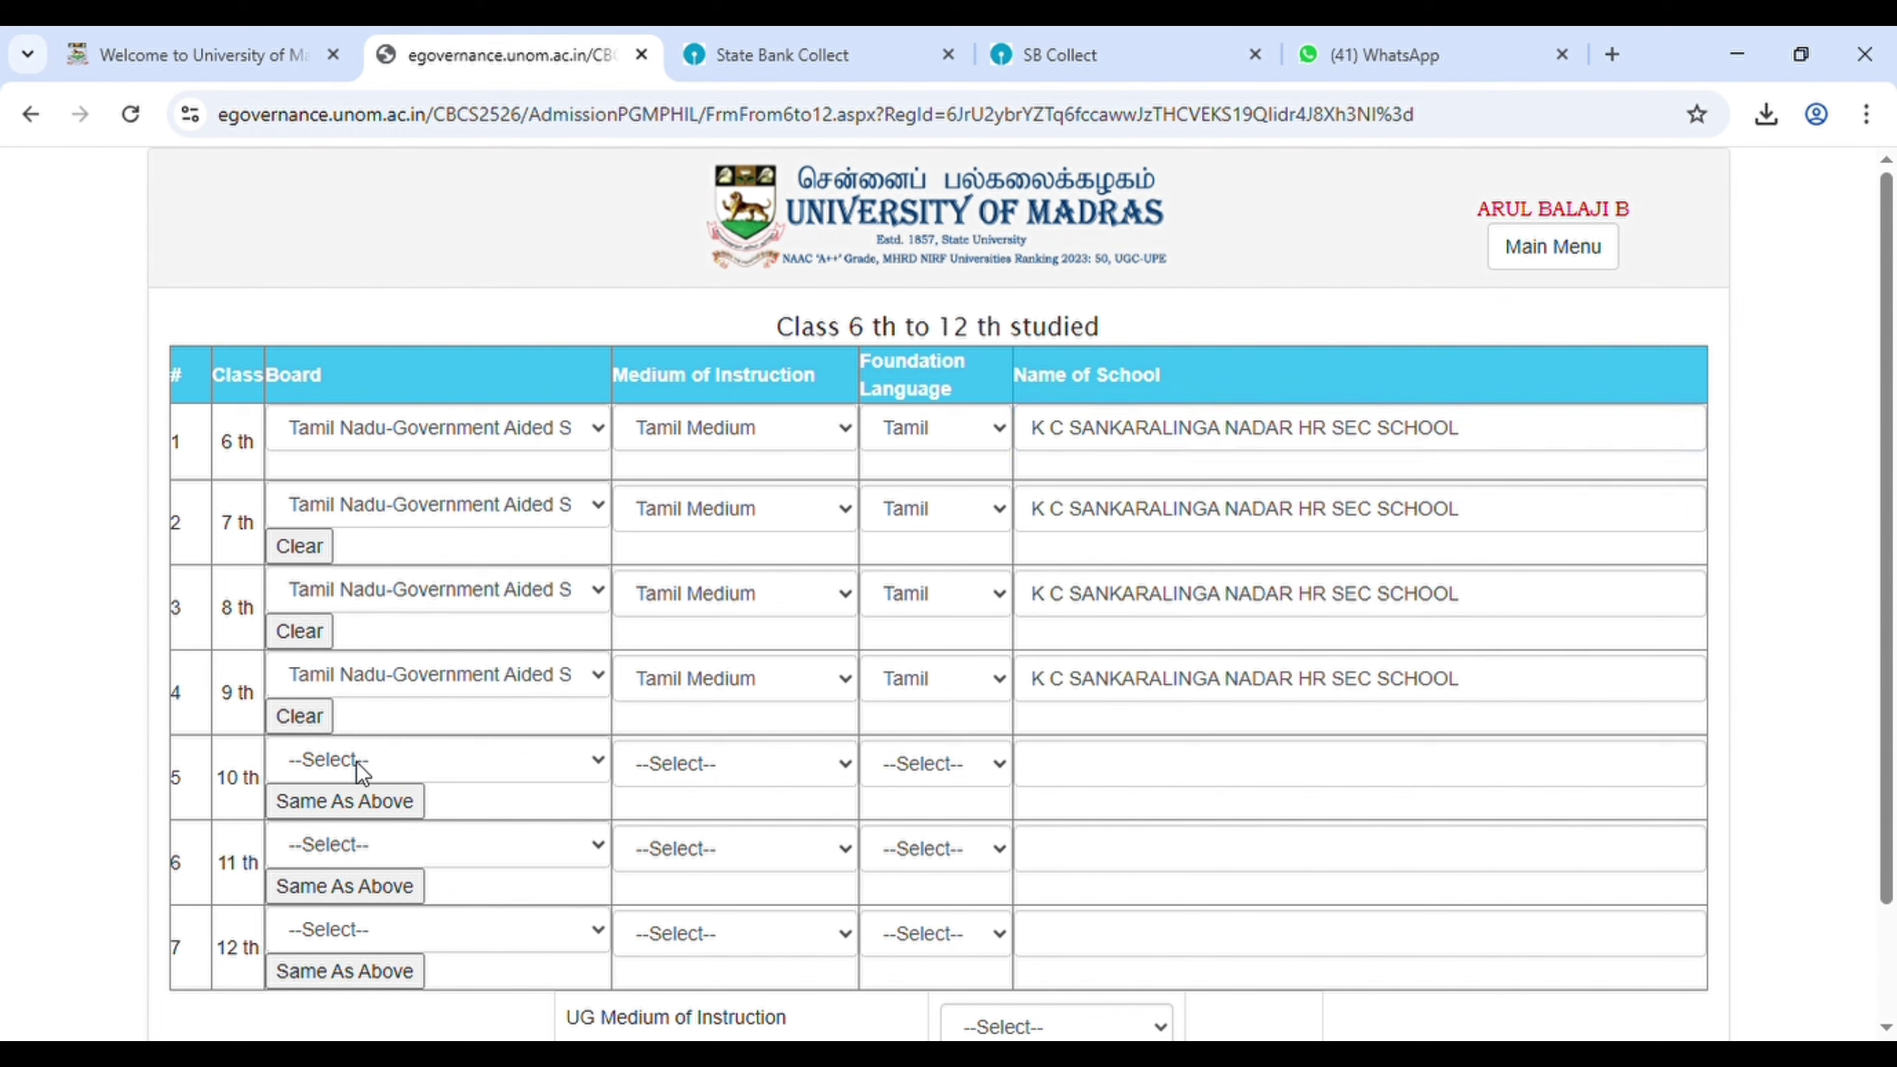
click(362, 799)
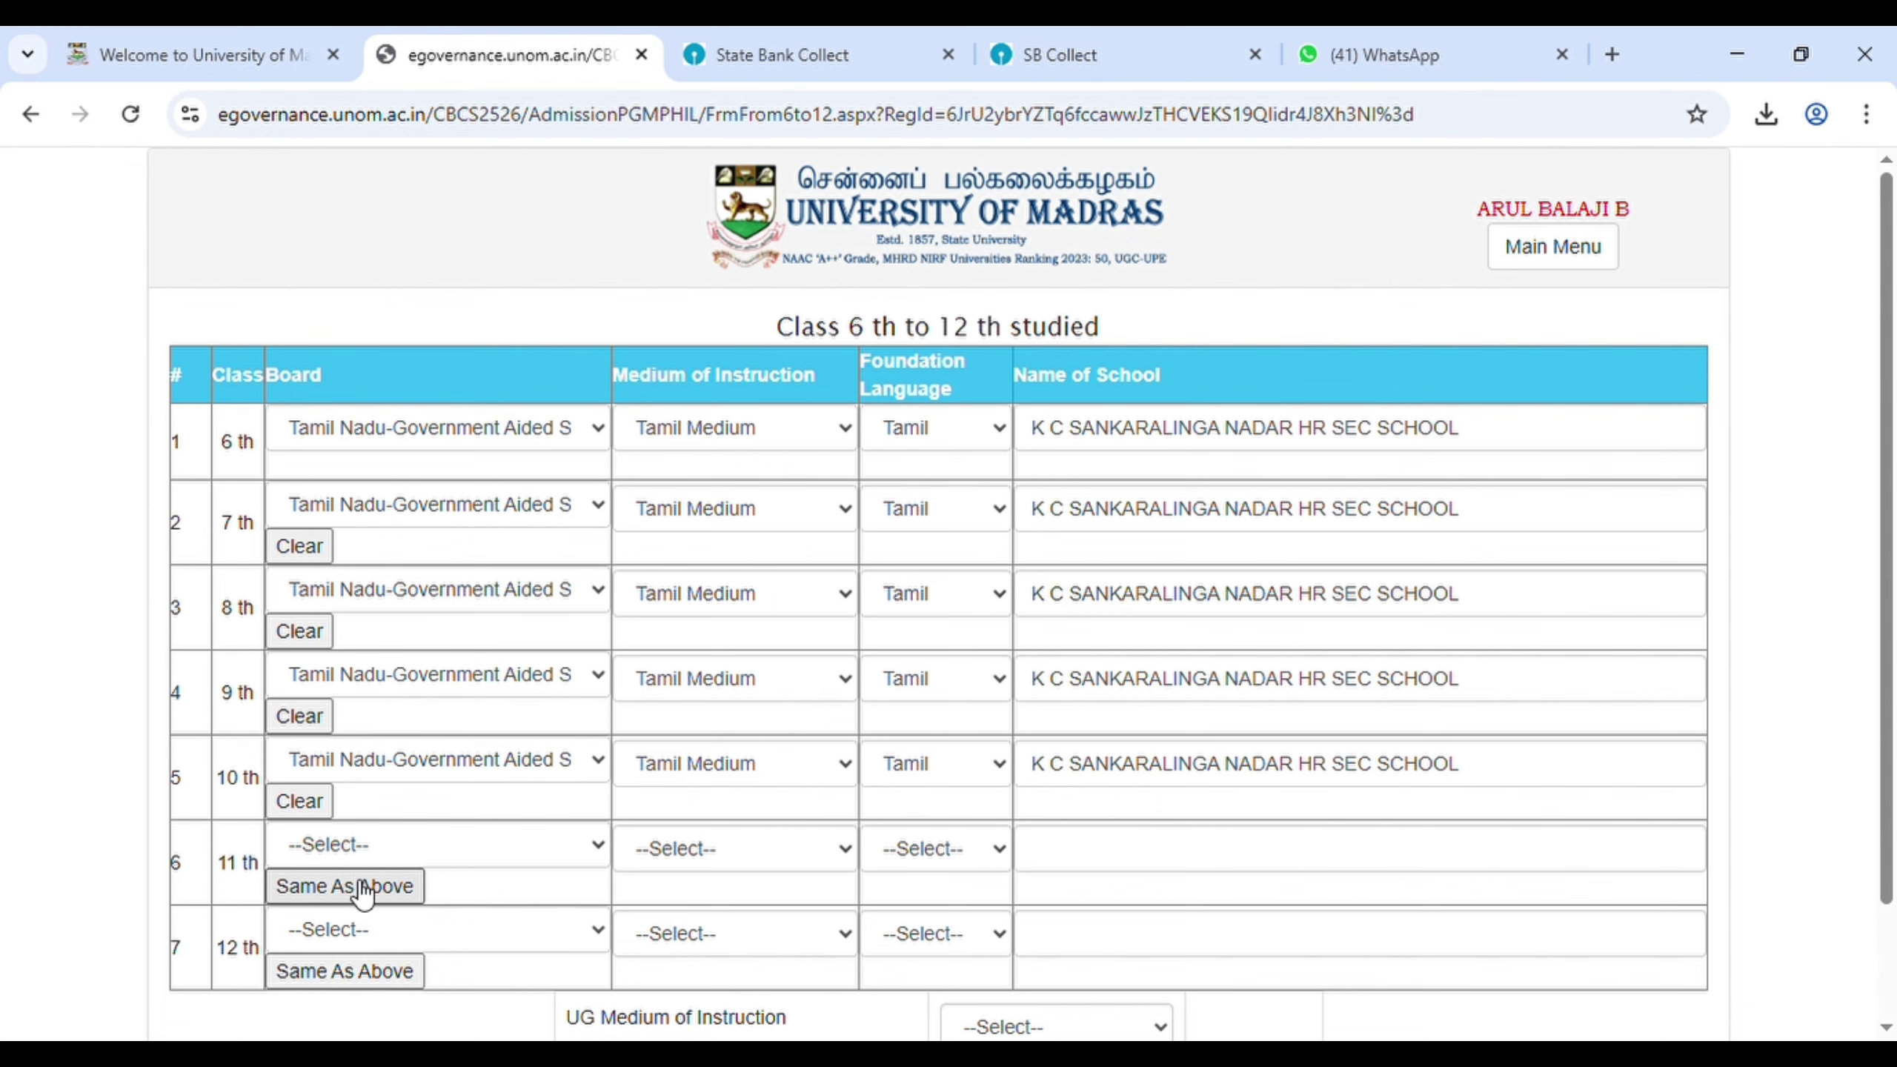
click(364, 891)
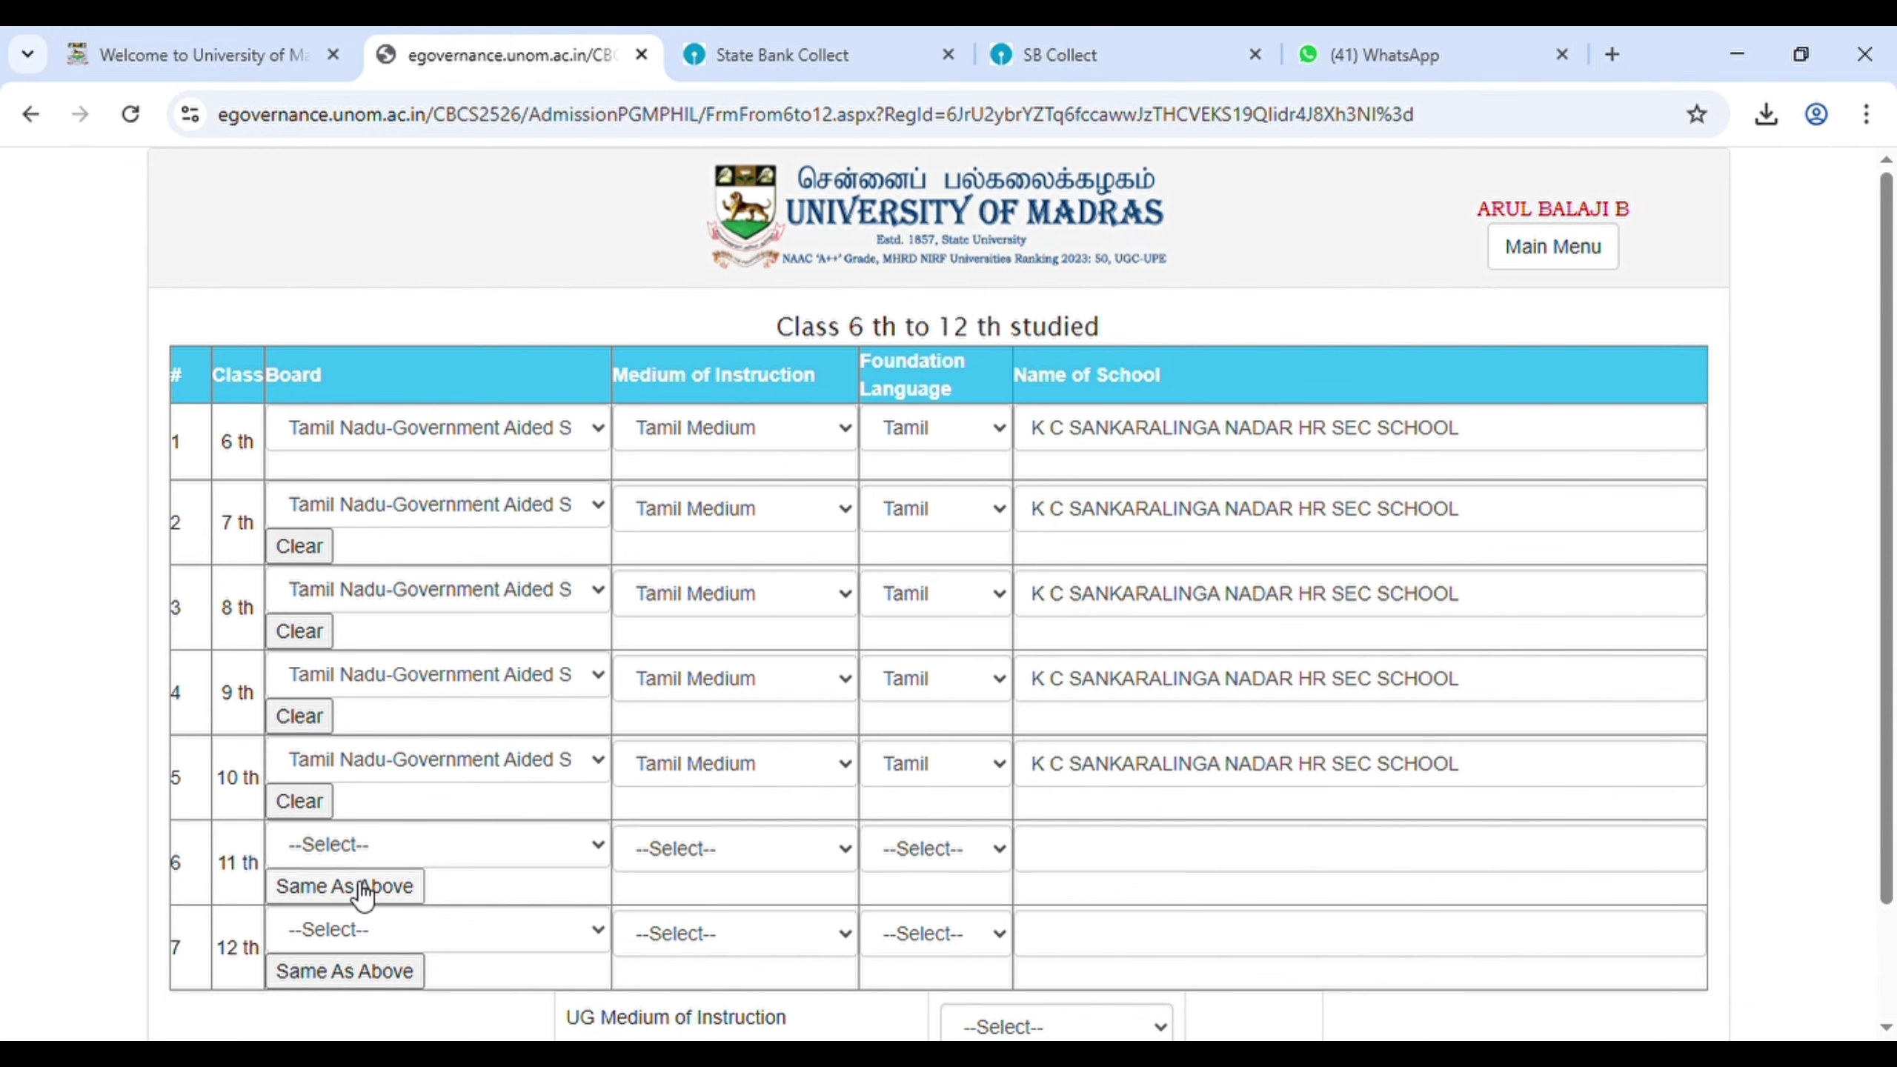
click(351, 985)
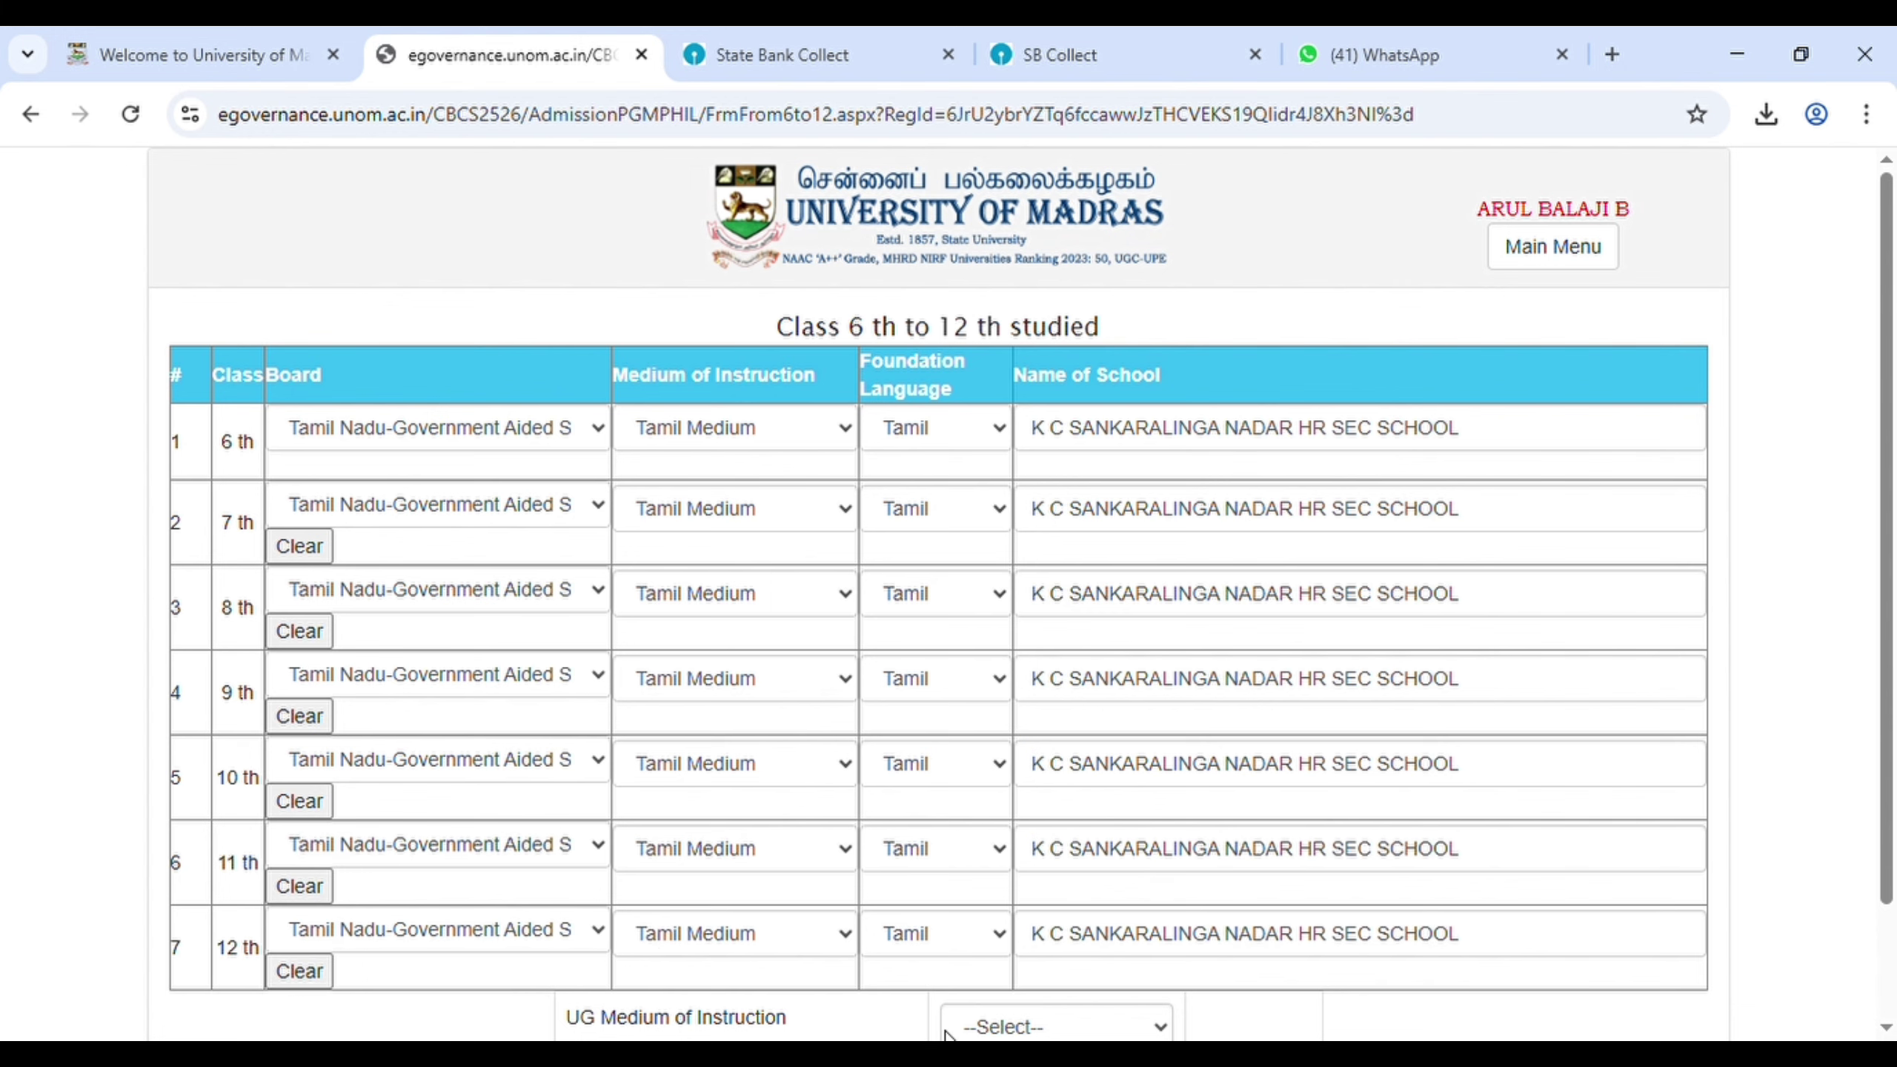
Choose the UG medium of instruction and submit the class 6 to 12 study details
key(Tab)
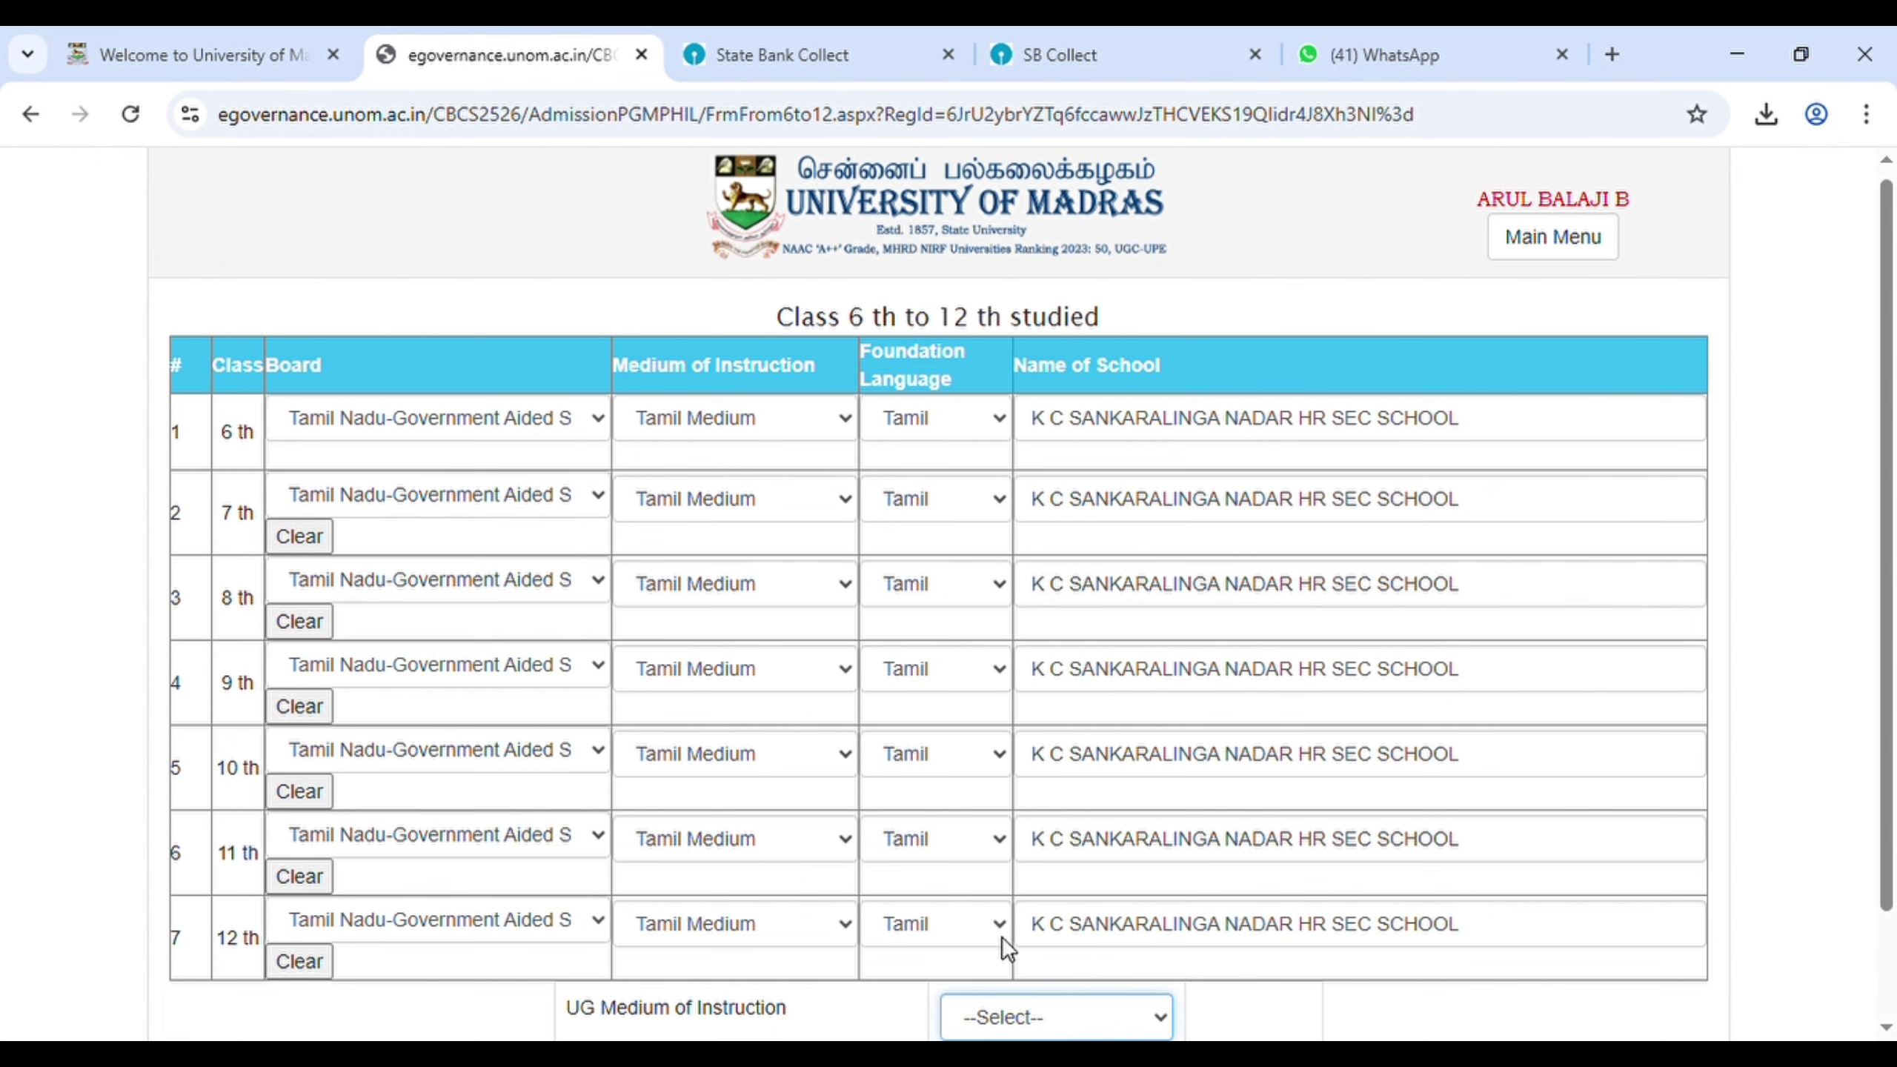
key(Down)
scroll(1883, 964, down, 2)
click(1693, 992)
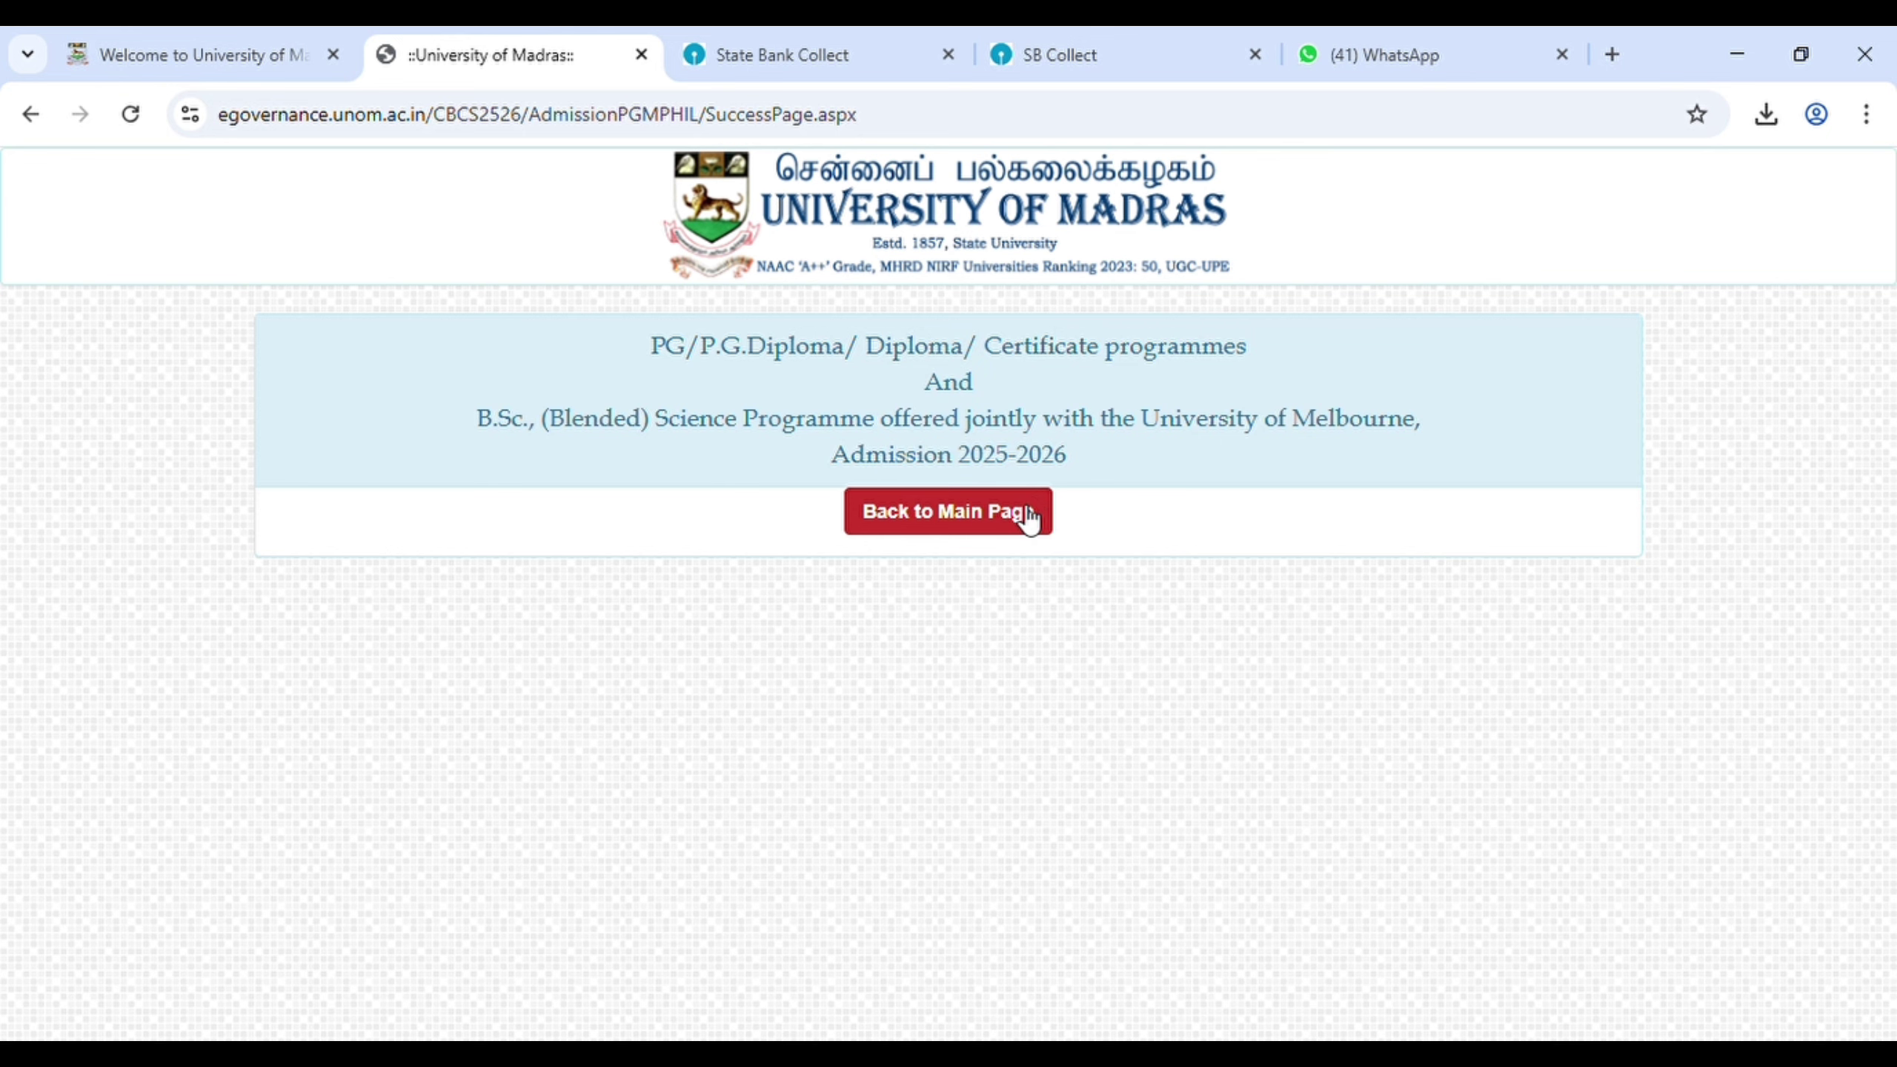
Return to the main page and download the submitted M.Com.-International Business And Finance application
click(1028, 515)
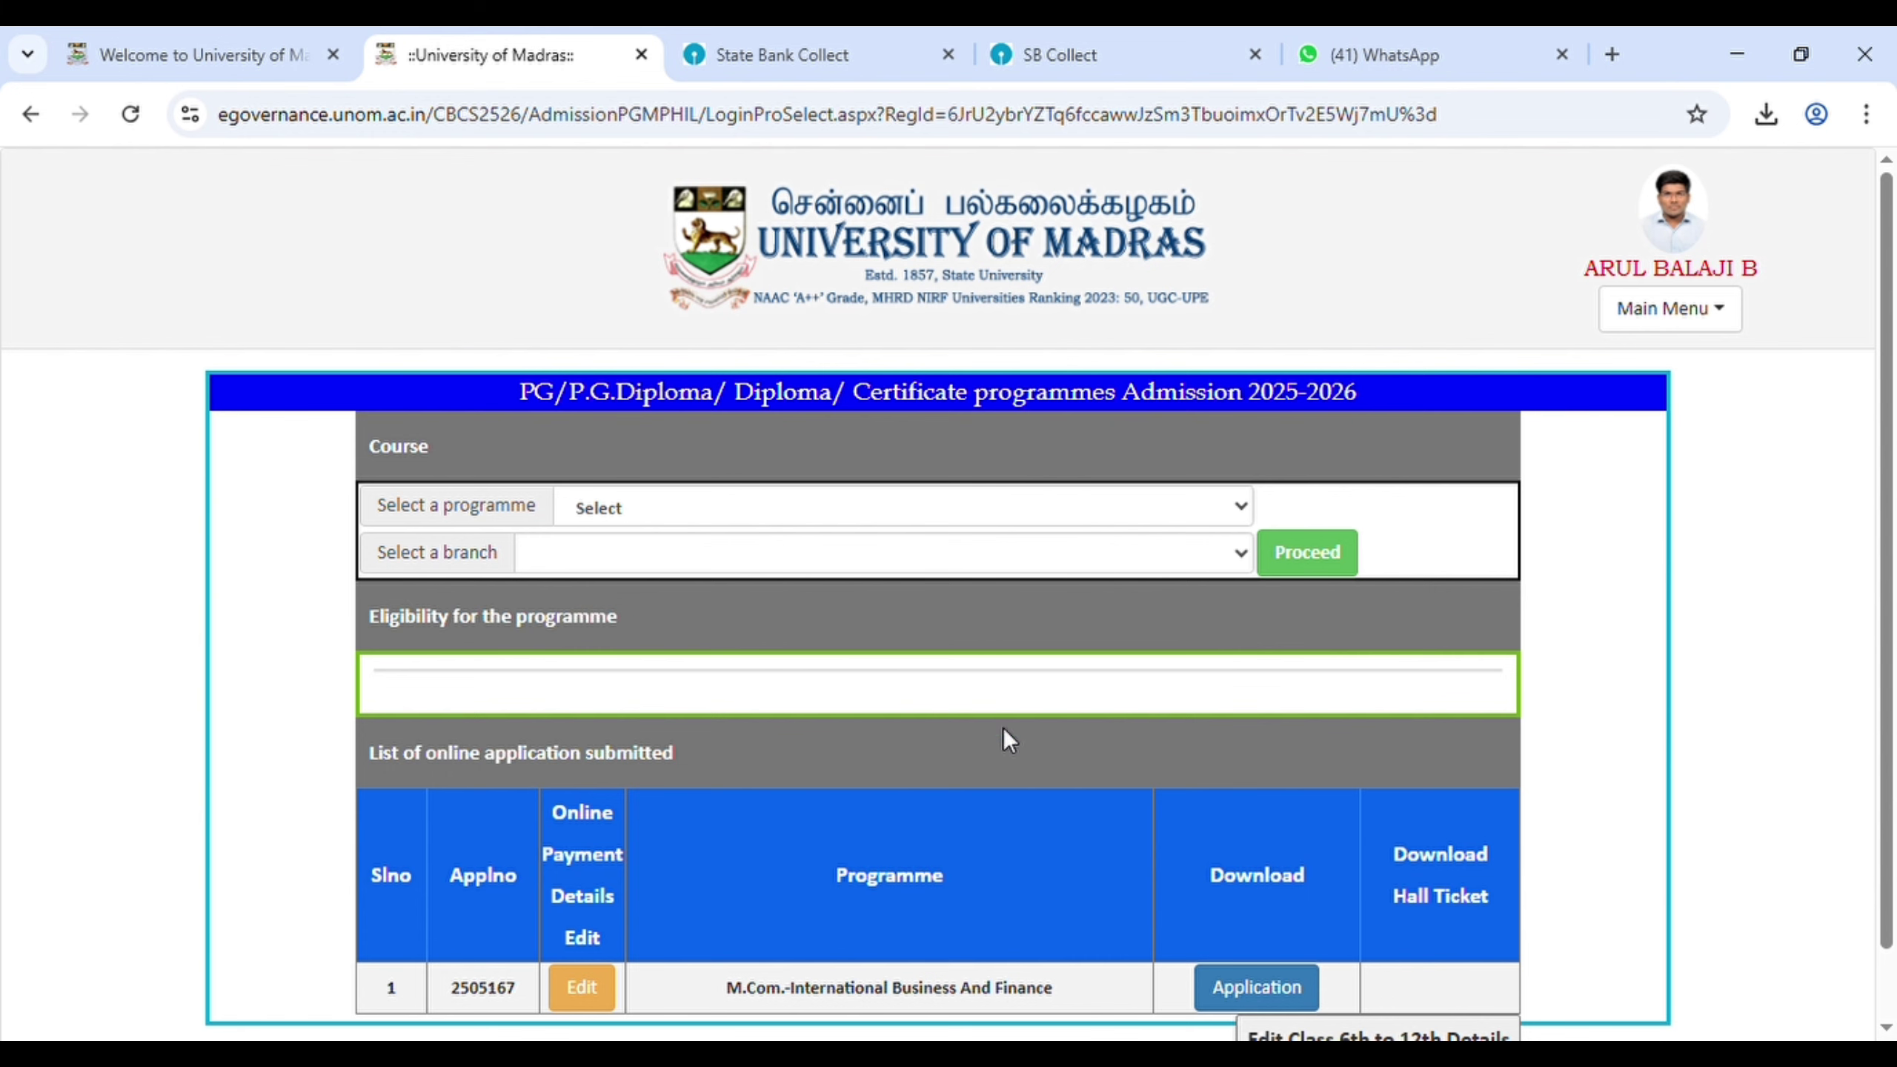
click(1883, 1001)
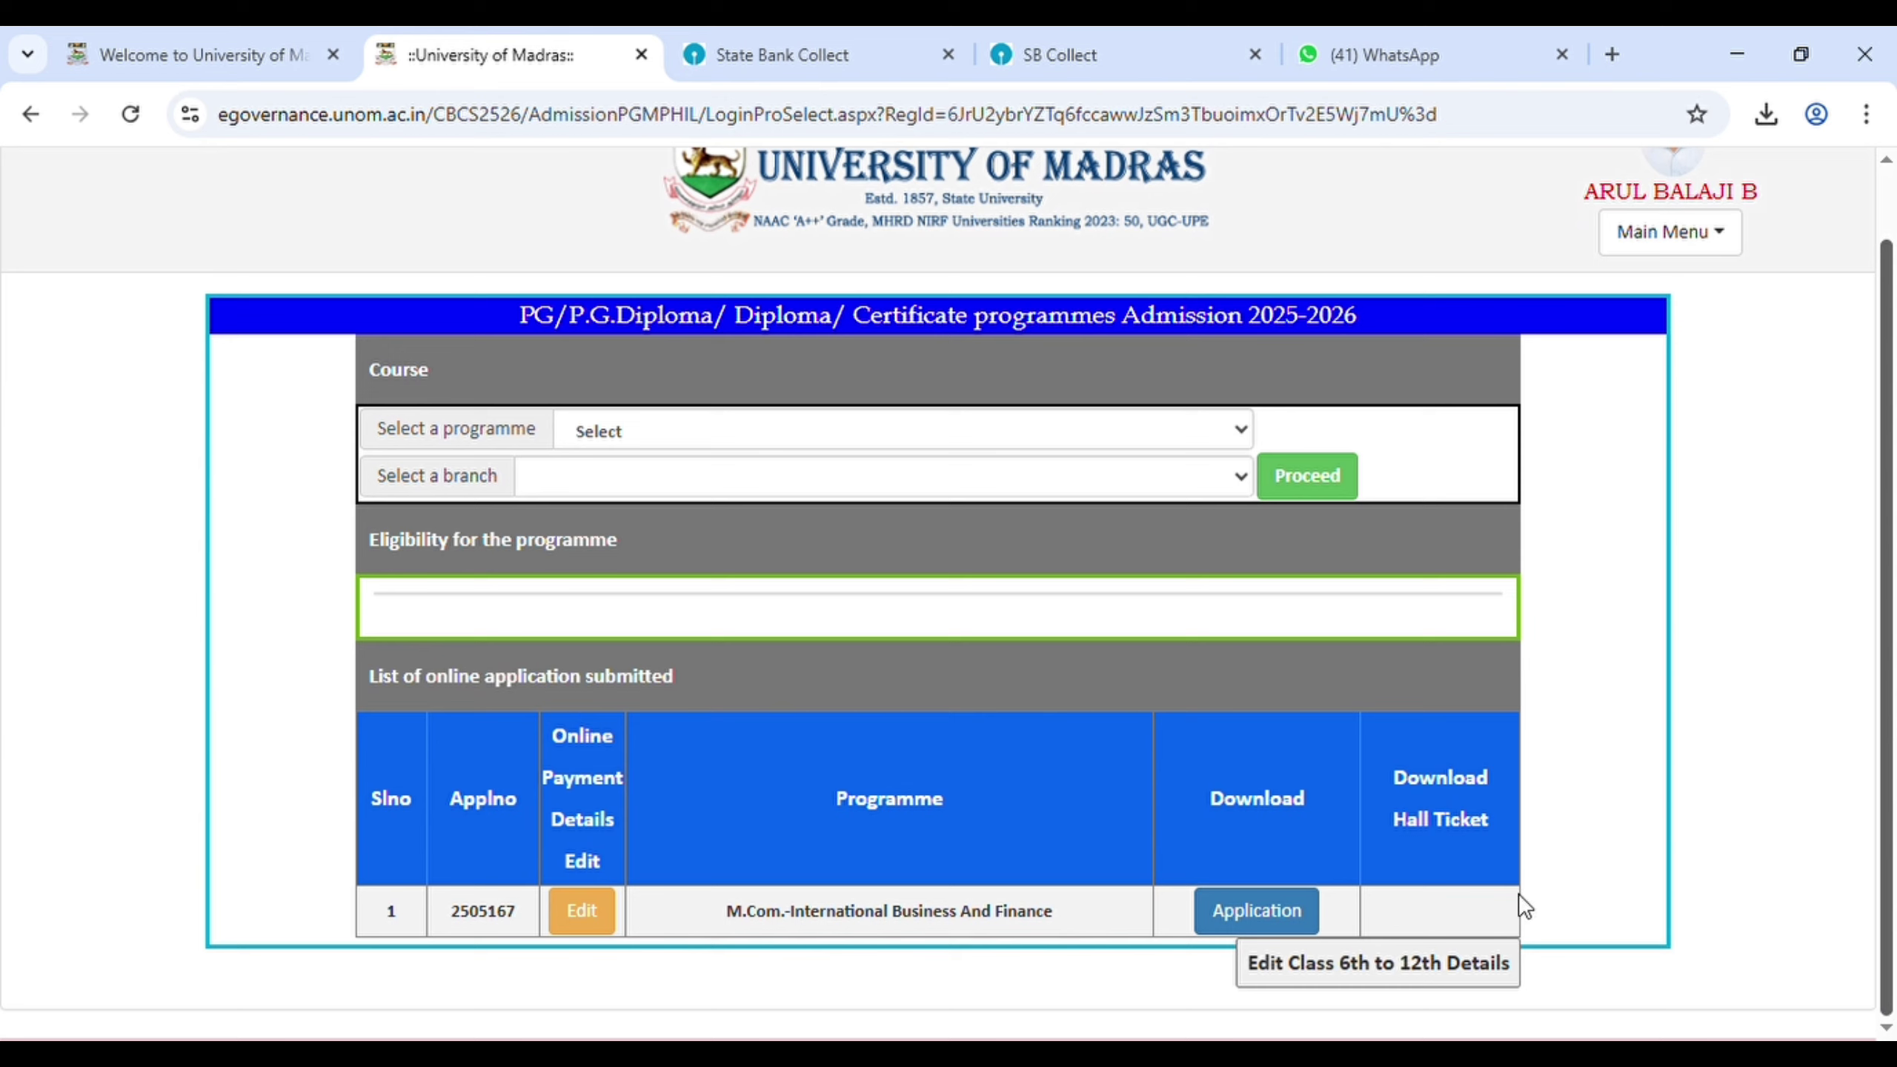
click(1286, 925)
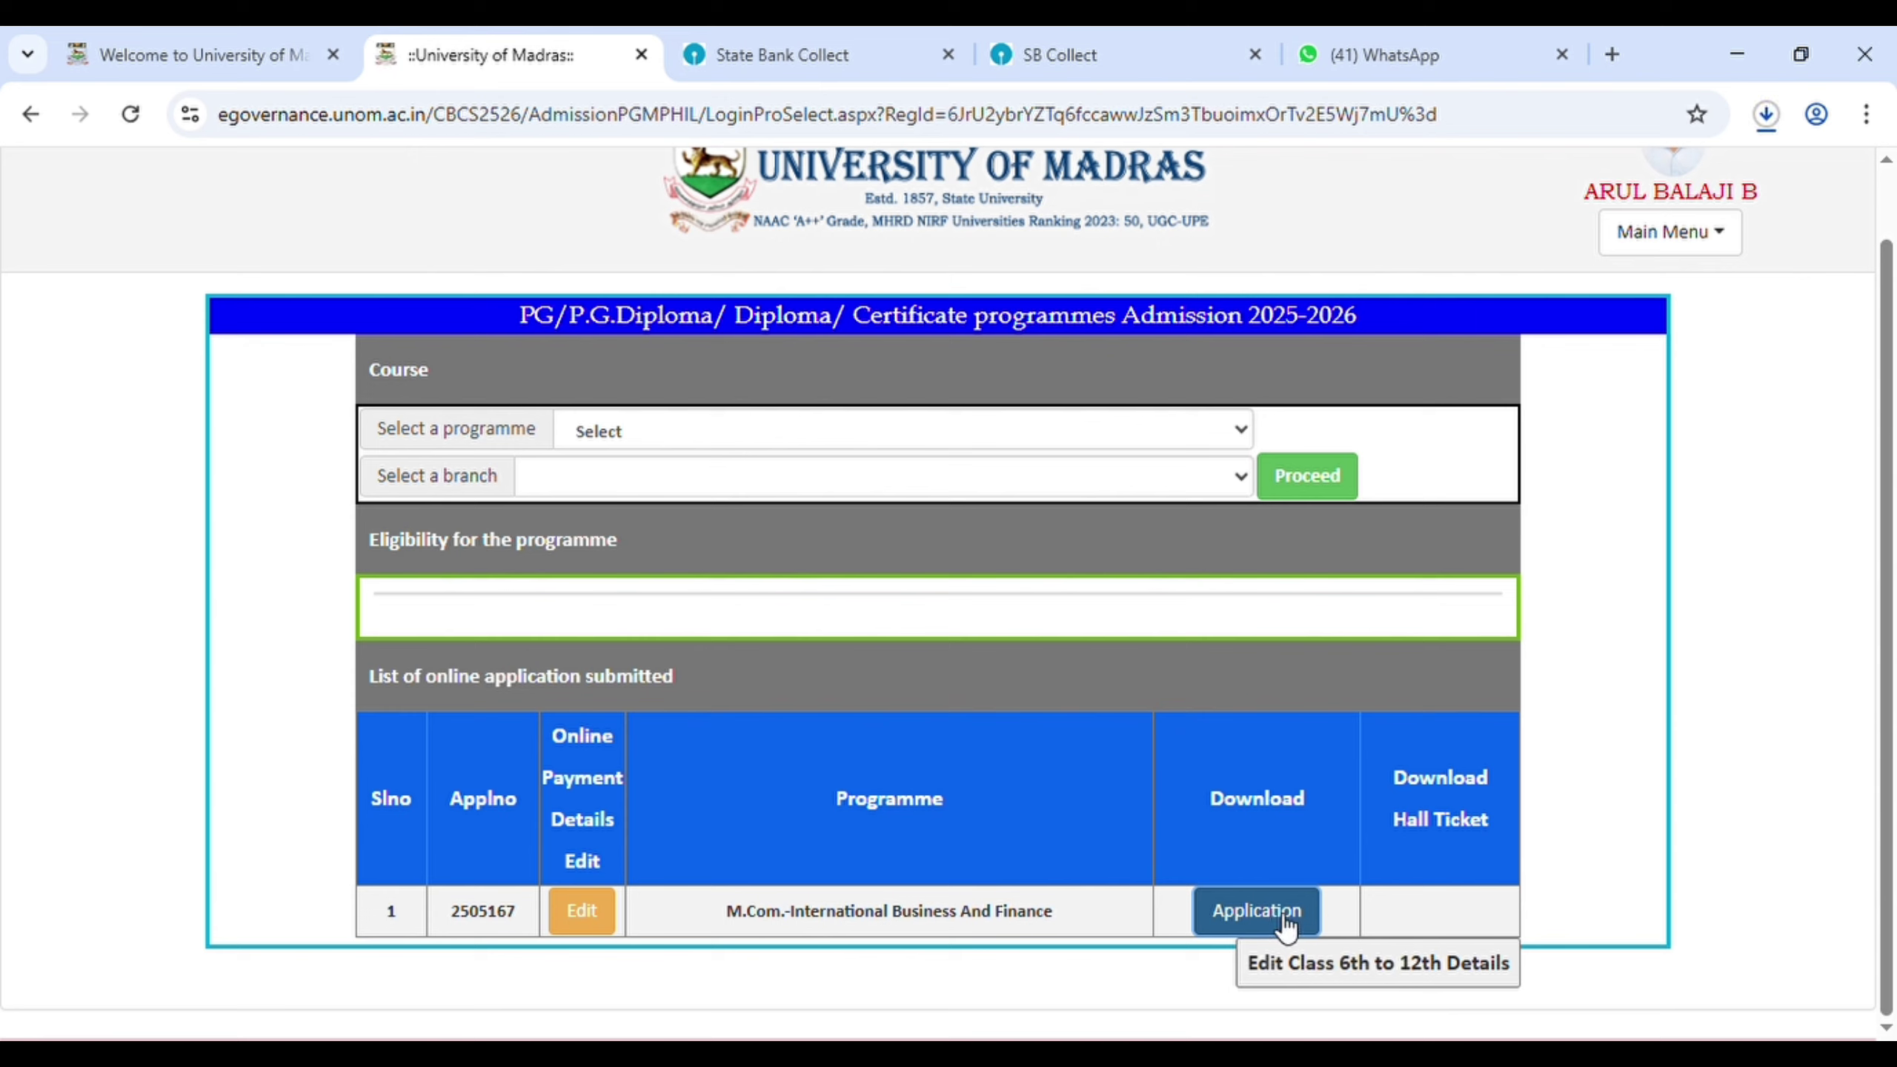